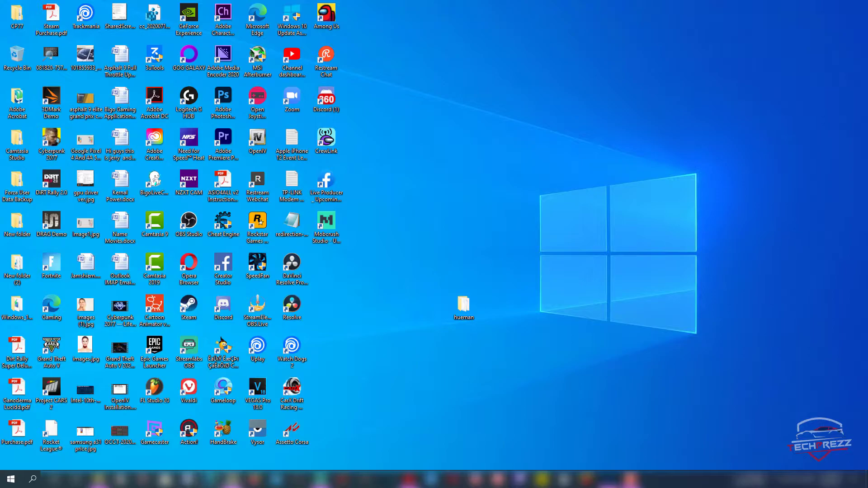
Review the SaveSwitcher 2 (Profile Manager) mod page on Nexus Mods in the browser, including its description, and minimize the browser.
{"action": "left_click", "coordinate": [232, 479]}
{"action": "scroll", "coordinate": [312, 204], "scroll_direction": "up", "scroll_amount": 4}
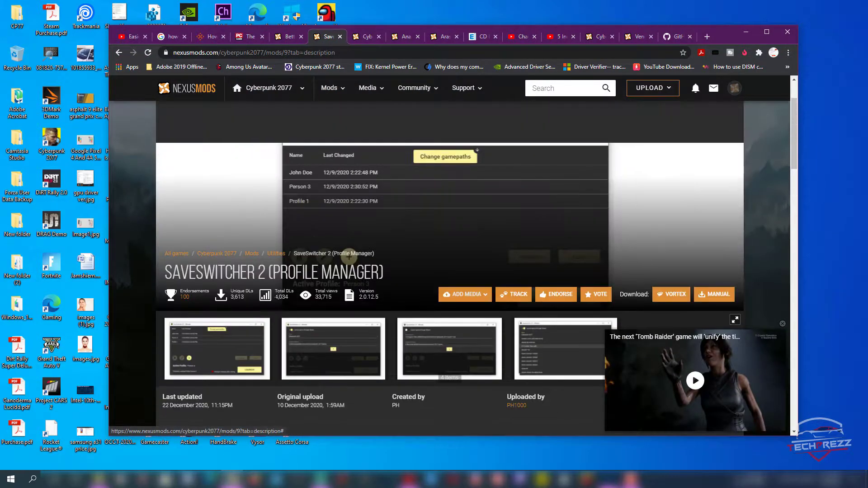
{"action": "scroll", "coordinate": [329, 286], "scroll_direction": "down", "scroll_amount": 10}
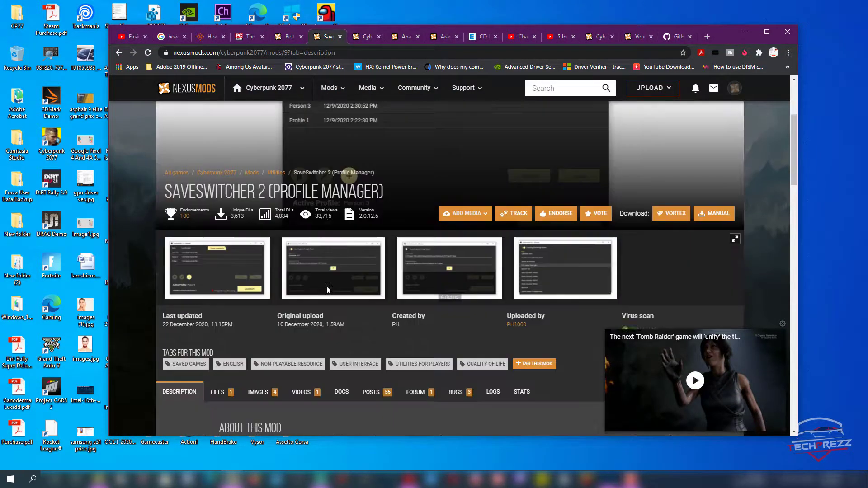
{"action": "scroll", "coordinate": [329, 286], "scroll_direction": "down", "scroll_amount": 2}
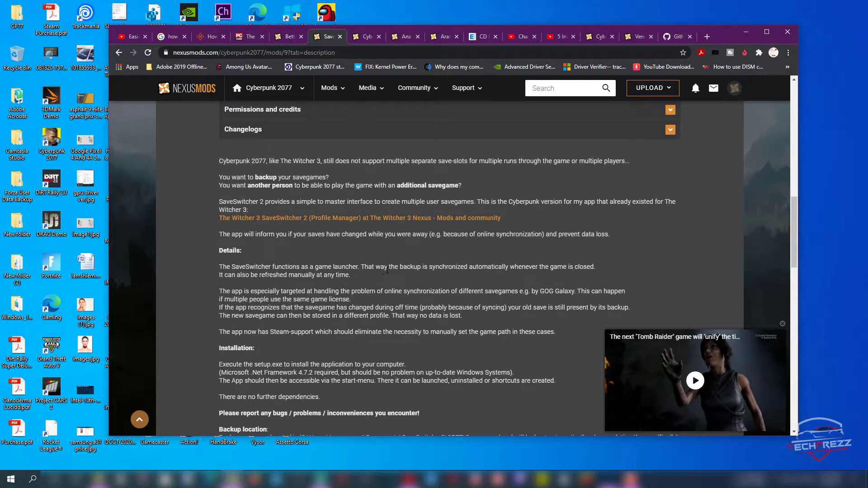
{"action": "scroll", "coordinate": [387, 270], "scroll_direction": "up", "scroll_amount": 5}
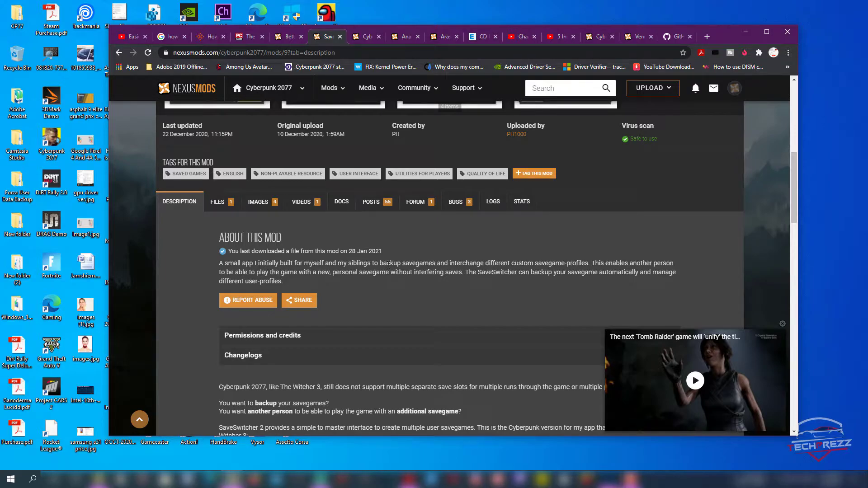
{"action": "scroll", "coordinate": [355, 263], "scroll_direction": "down", "scroll_amount": 1}
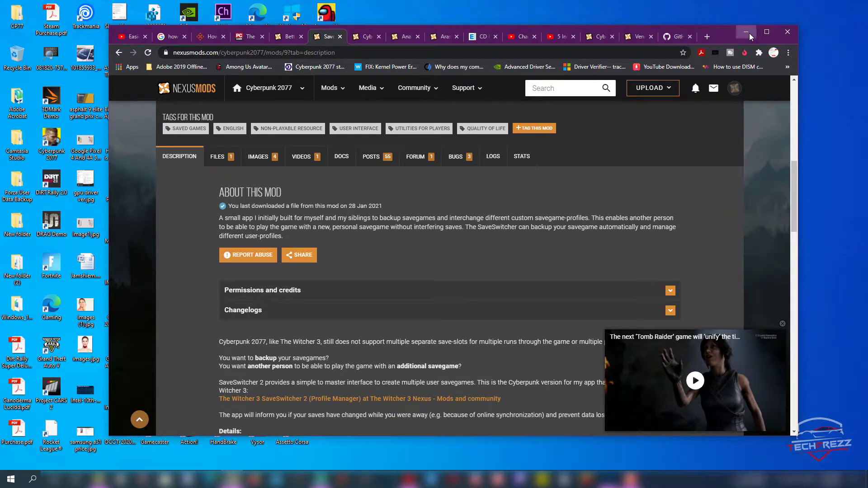
{"action": "left_click", "coordinate": [747, 32]}
Open the SaveSwitcher 2 Installer archive from the Cyberpunk Mods download folder and enter its SaveSwitcher_2_0_12_5 folder.
{"action": "left_click", "coordinate": [98, 479]}
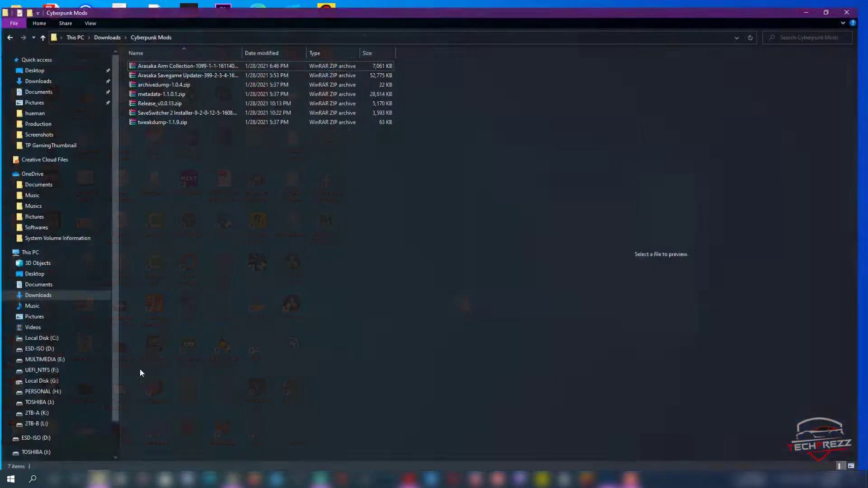
{"action": "left_click", "coordinate": [166, 108]}
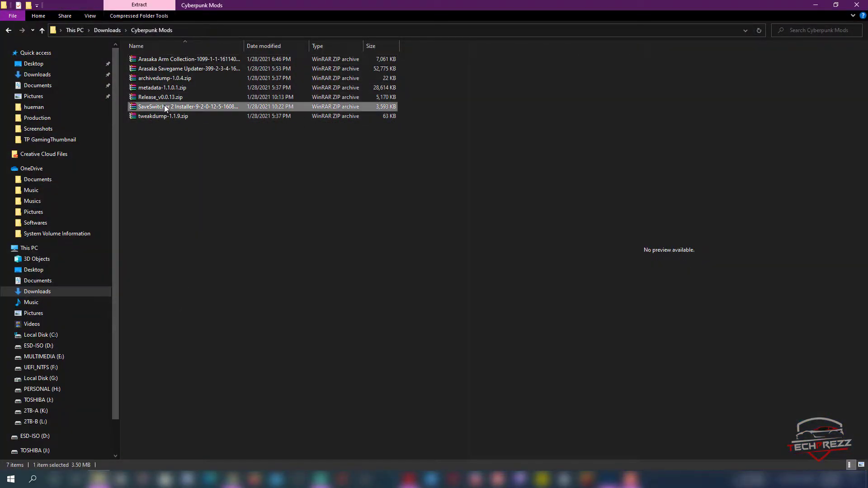
{"action": "double_click", "coordinate": [165, 108]}
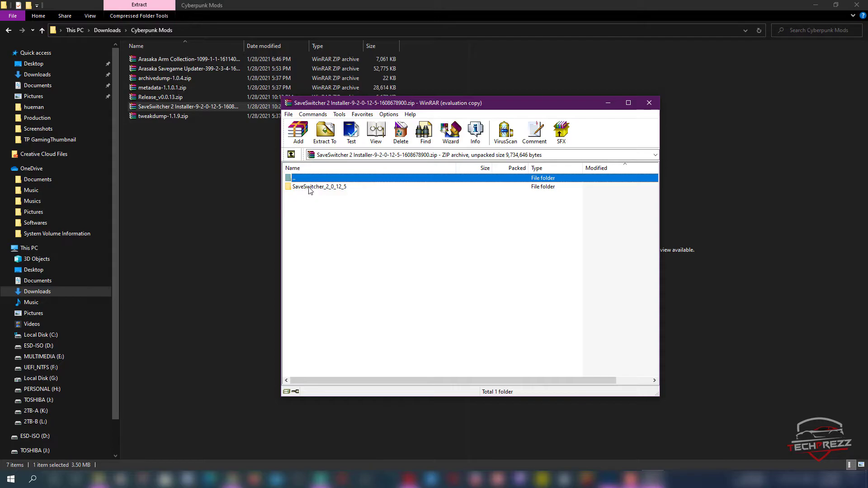
{"action": "double_click", "coordinate": [310, 188]}
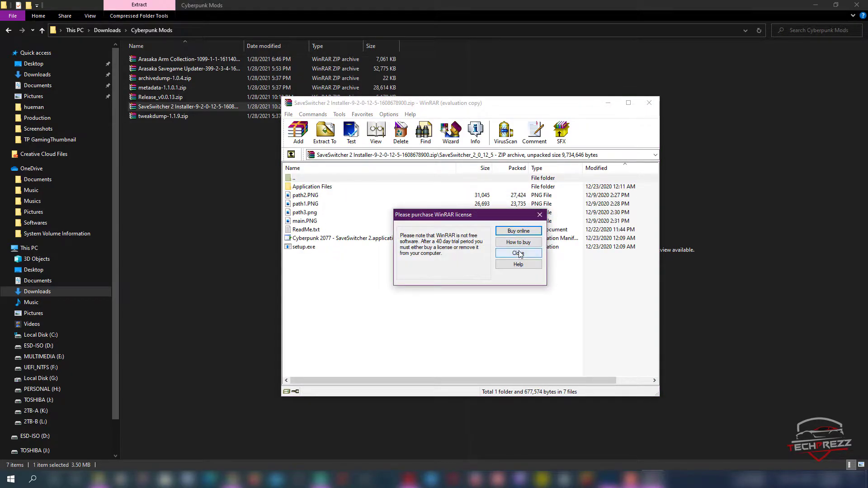
{"action": "left_click", "coordinate": [519, 255]}
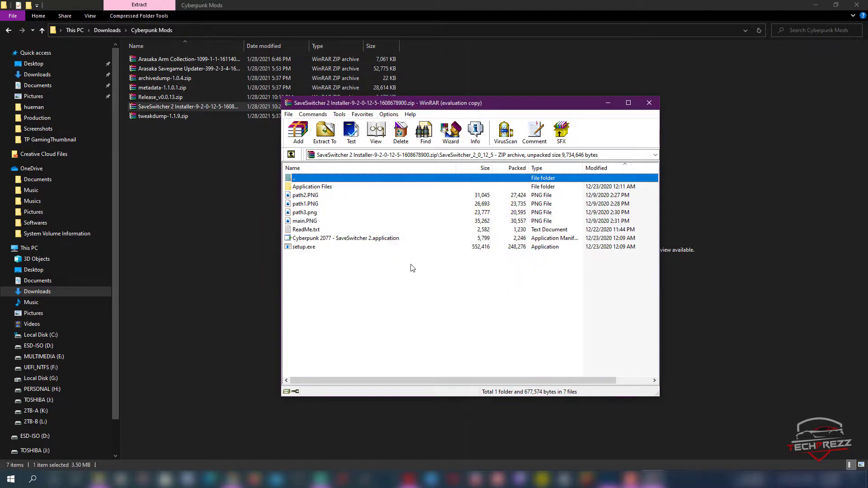
Install Cyberpunk 2077 - SaveSwitcher 2 using setup.exe, acknowledge the first-start notice, and close the archive and the started app.
{"action": "left_click", "coordinate": [310, 250]}
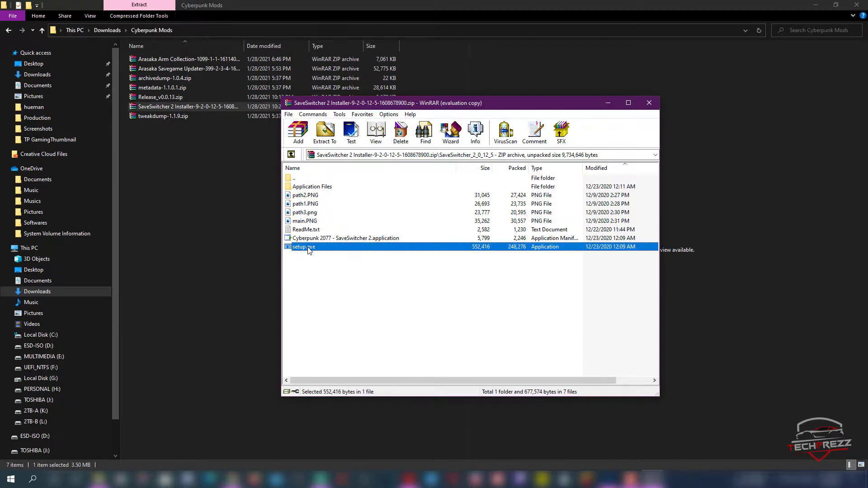
{"action": "double_click", "coordinate": [309, 251]}
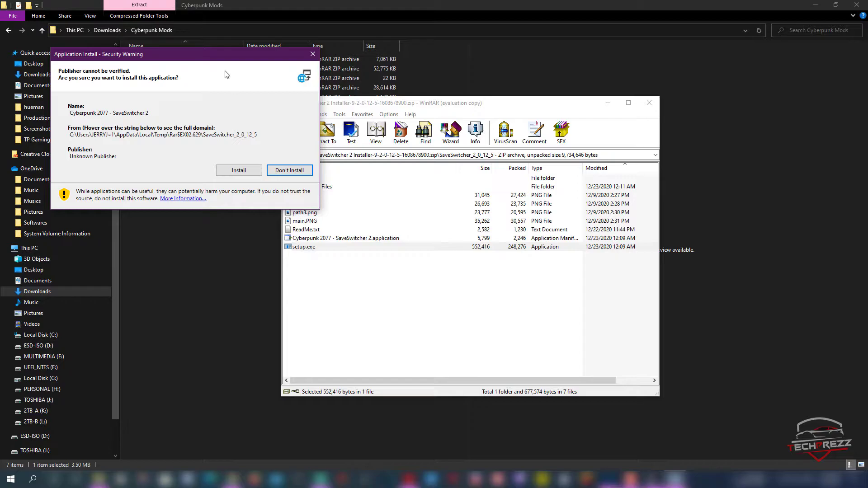
{"action": "left_click_drag", "start_coordinate": [224, 58], "coordinate": [301, 73]}
{"action": "left_click", "coordinate": [316, 189]}
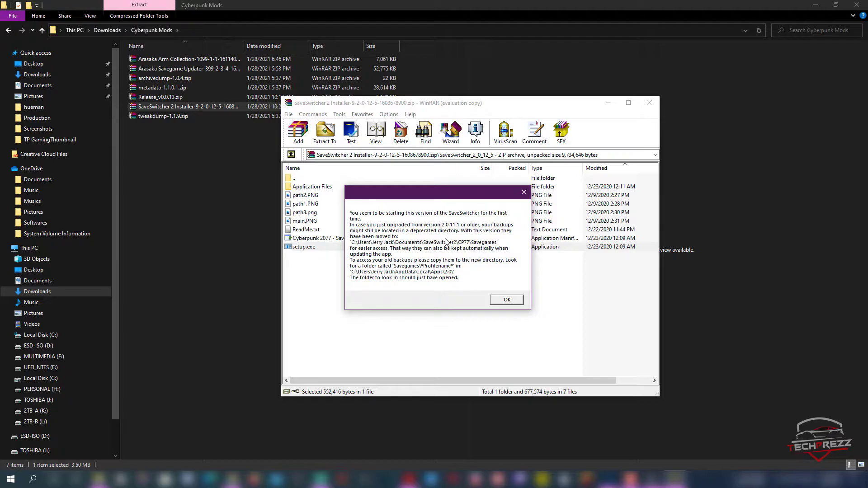
{"action": "left_click", "coordinate": [515, 300]}
{"action": "left_click", "coordinate": [650, 103]}
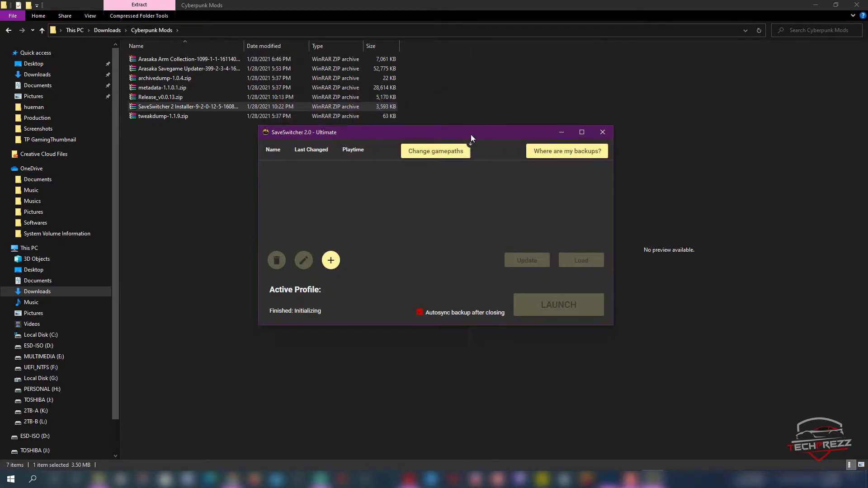
{"action": "left_click", "coordinate": [607, 128]}
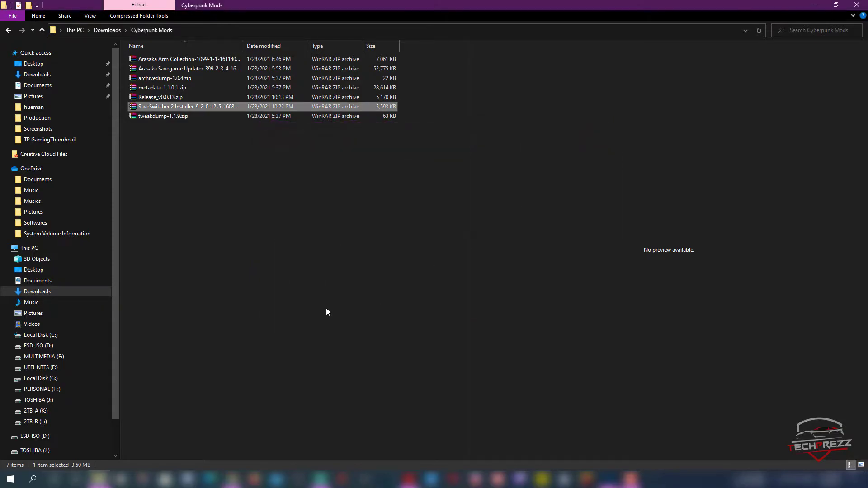
Minimize the file window and launch the installed Cyberpunk 2077 - SaveSwitcher 2 app.
{"action": "key", "text": "super"}
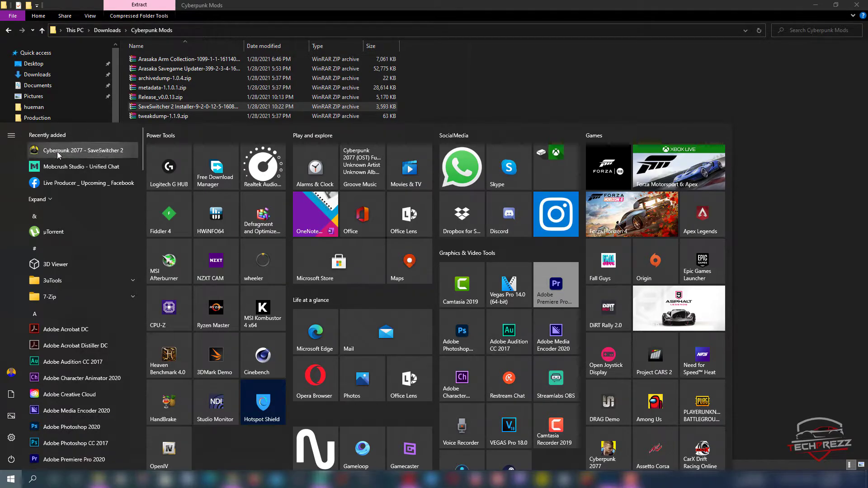
{"action": "left_click", "coordinate": [39, 156]}
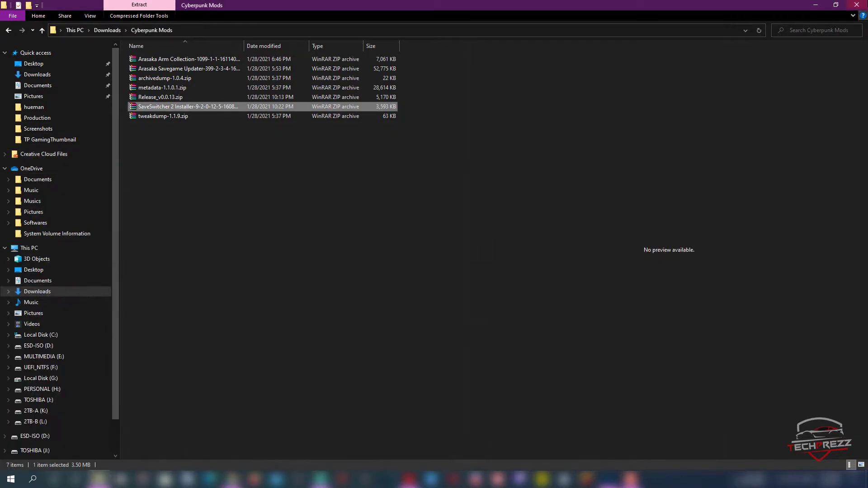
{"action": "left_click", "coordinate": [809, 4]}
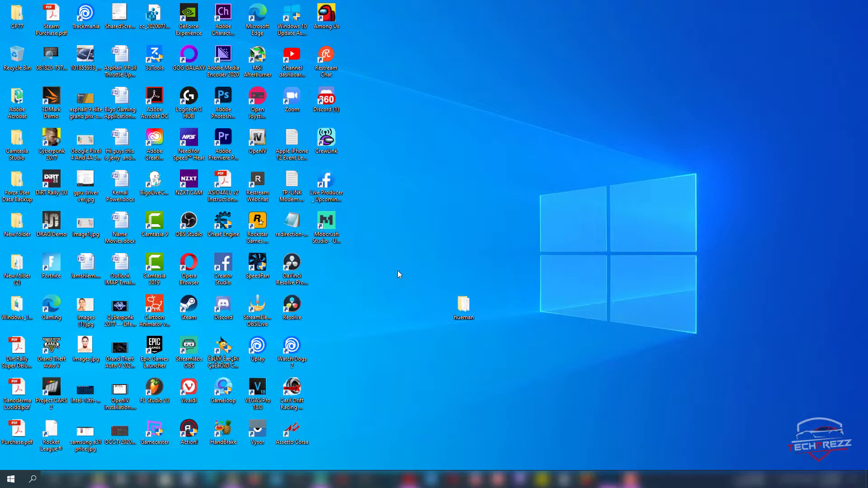
{"action": "left_click", "coordinate": [11, 479]}
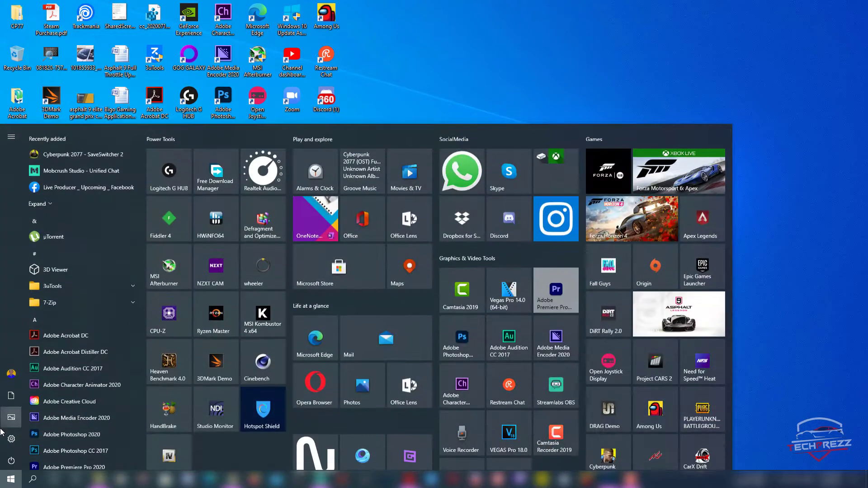
{"action": "left_click", "coordinate": [81, 153]}
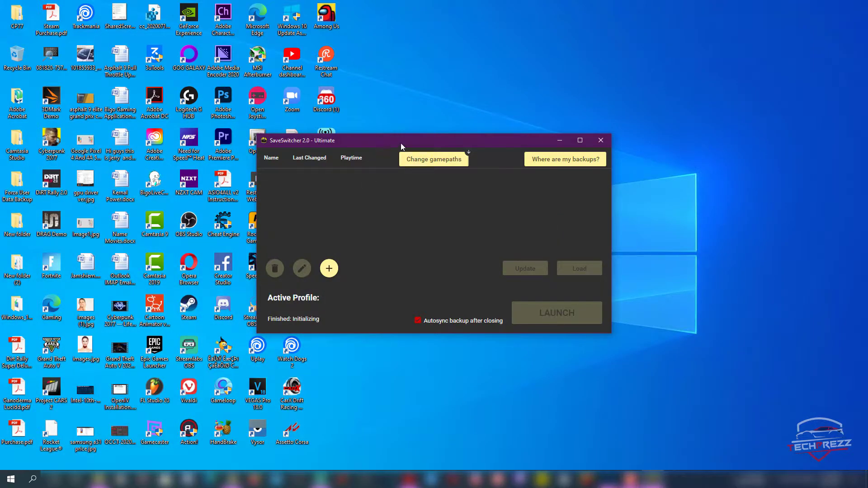
Enable launching Cyberpunk 2077 through Steam in the game path settings, keeping the existing savegame directory.
{"action": "left_click", "coordinate": [442, 162]}
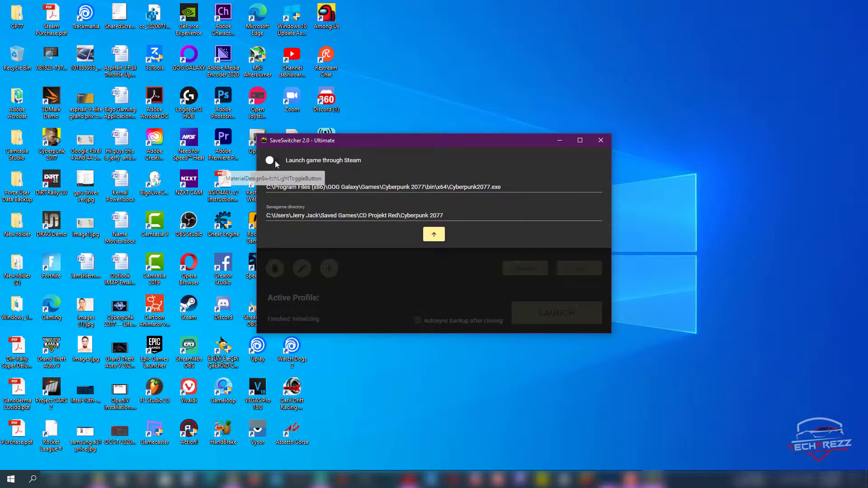
{"action": "left_click", "coordinate": [273, 161]}
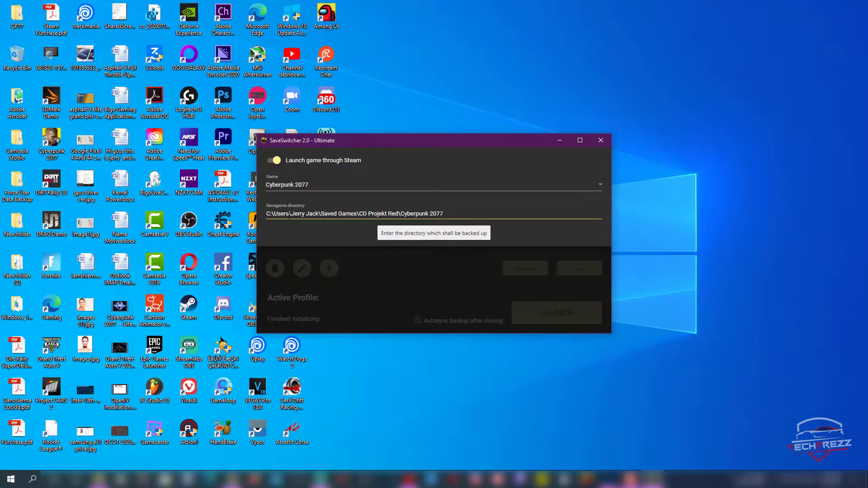
{"action": "left_click", "coordinate": [434, 232]}
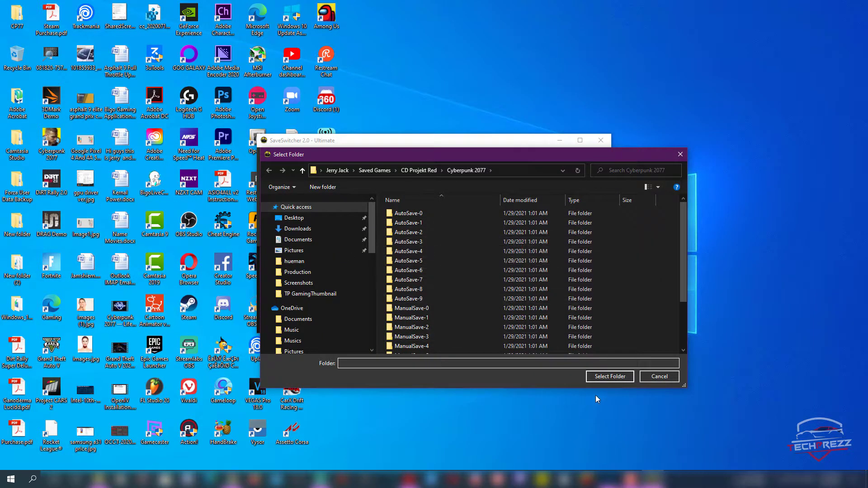
{"action": "left_click", "coordinate": [661, 377]}
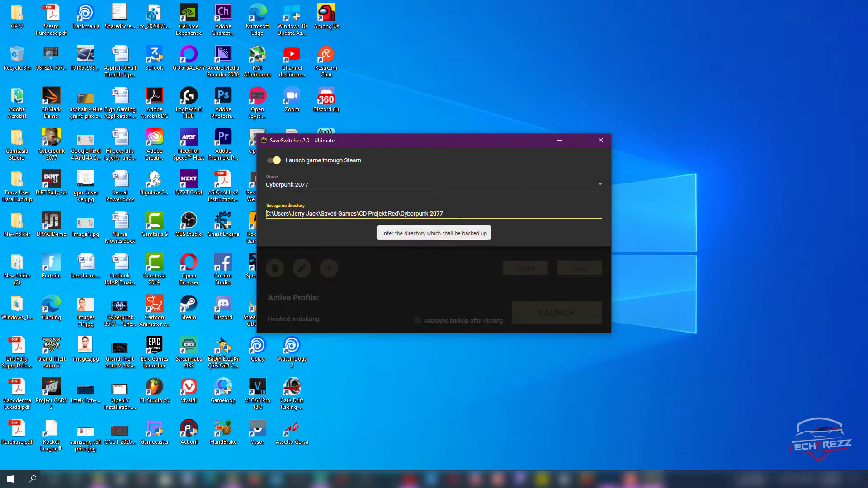
{"action": "left_click", "coordinate": [433, 232]}
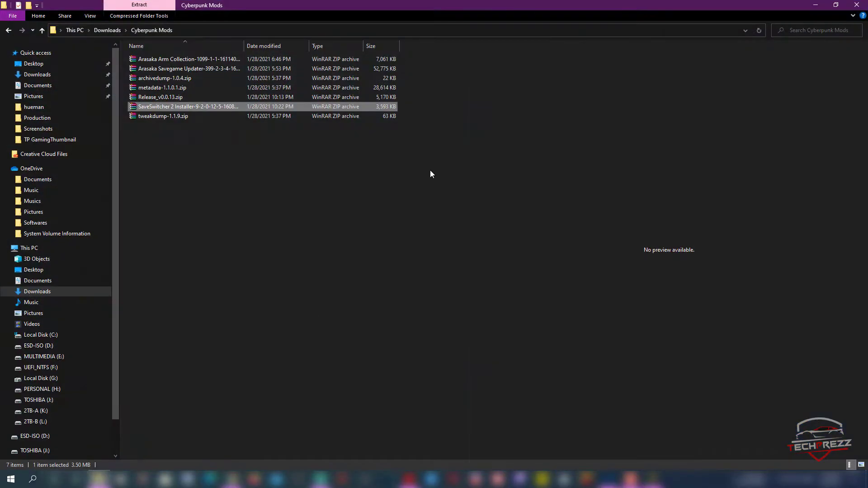
Browse in File Explorer to the Cyberpunk 2077 save folder under Saved Games\CD Projekt Red in the user's profile on drive C.
{"action": "left_click", "coordinate": [40, 245]}
{"action": "double_click", "coordinate": [215, 178]}
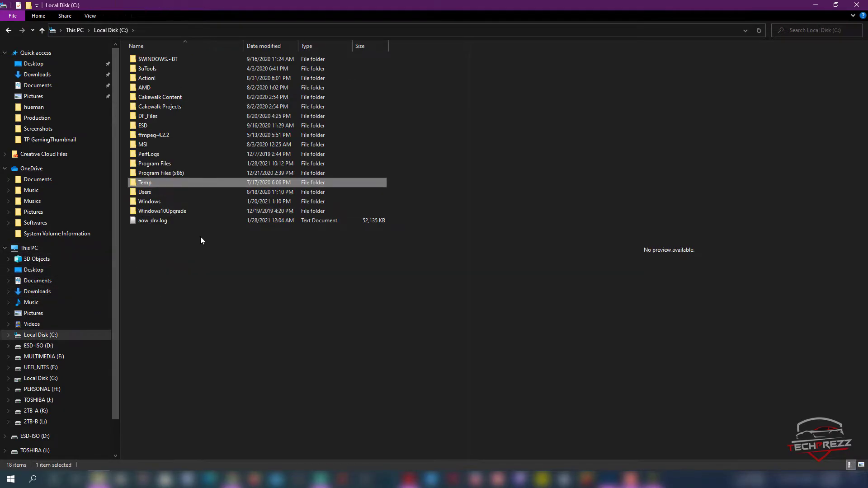
{"action": "double_click", "coordinate": [172, 192]}
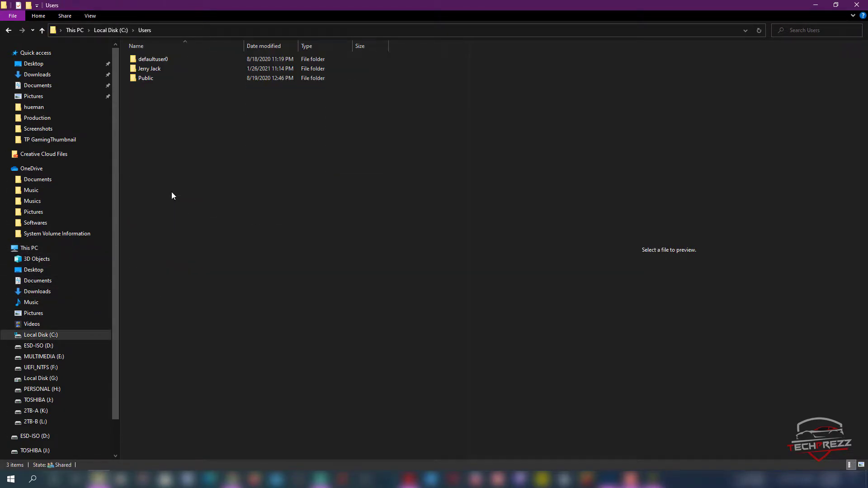
{"action": "double_click", "coordinate": [176, 67]}
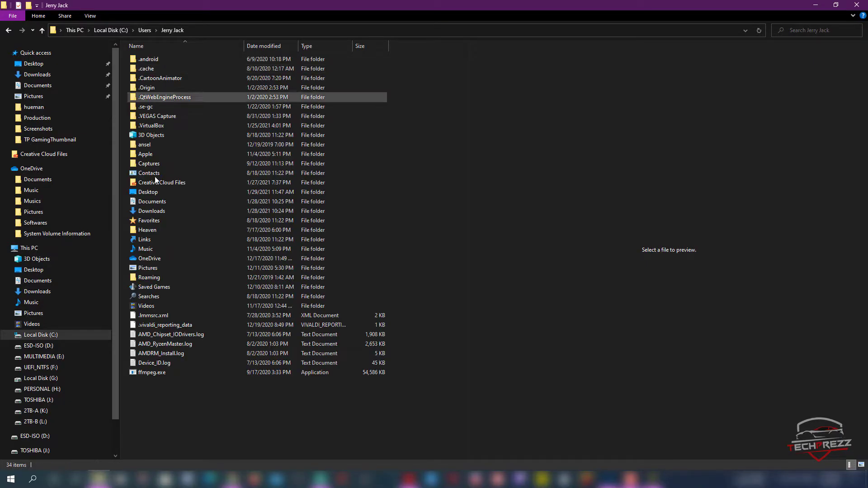
{"action": "double_click", "coordinate": [172, 288]}
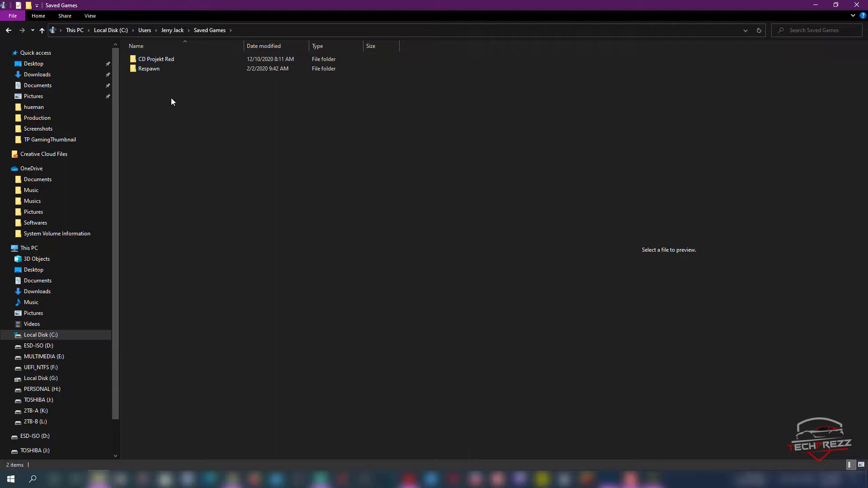
{"action": "double_click", "coordinate": [176, 59]}
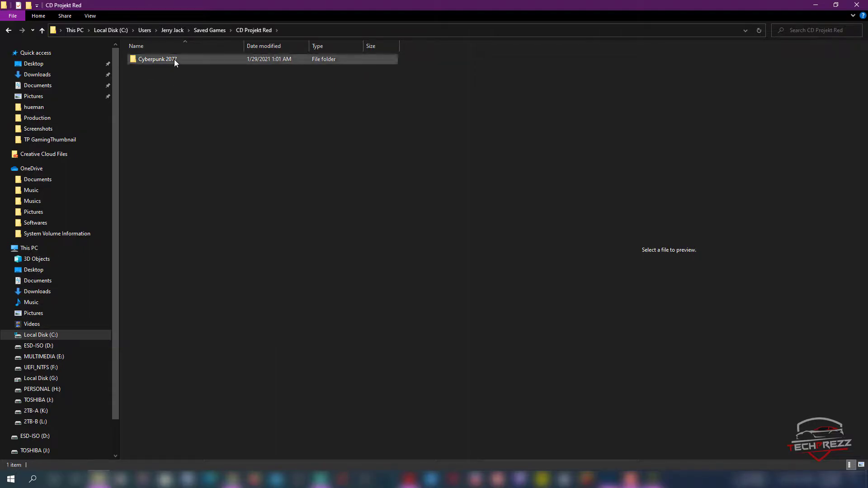
{"action": "double_click", "coordinate": [175, 60]}
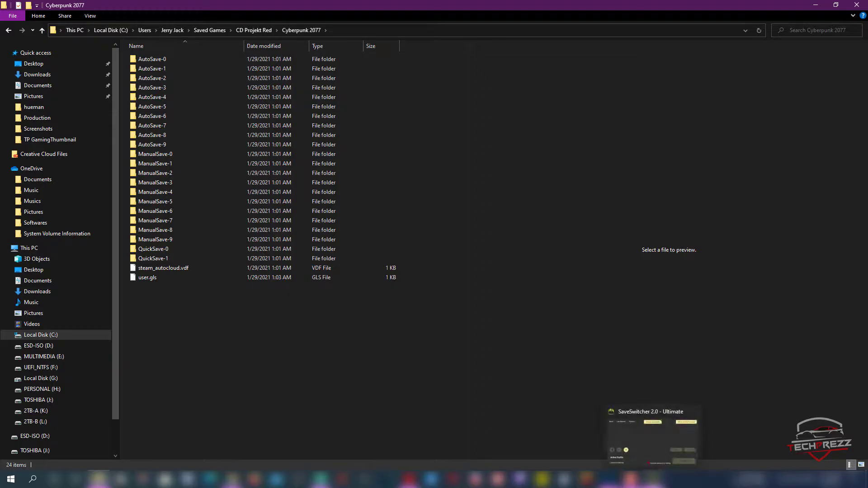
Go back to the user's profile folder and open the backup location Documents\SaveSwitcher2\CP77\Savegames.
{"action": "left_click", "coordinate": [8, 30]}
{"action": "left_click", "coordinate": [8, 30]}
{"action": "left_click", "coordinate": [6, 33]}
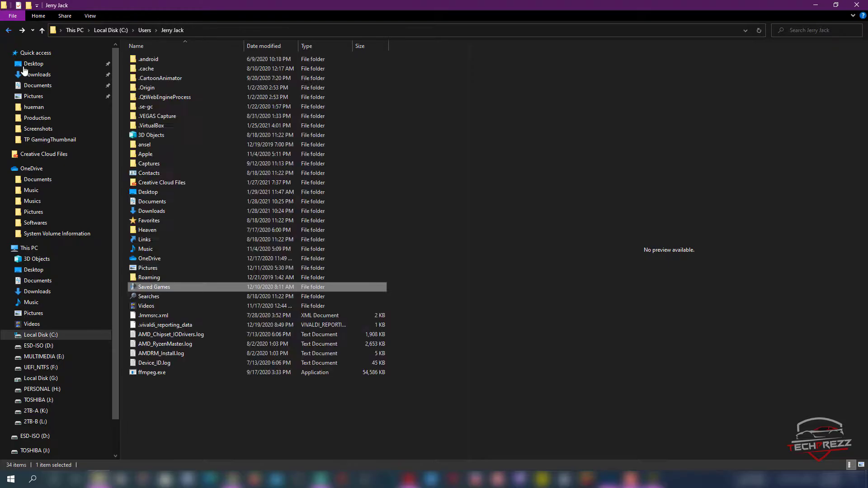
{"action": "left_click", "coordinate": [170, 205]}
{"action": "double_click", "coordinate": [170, 204]}
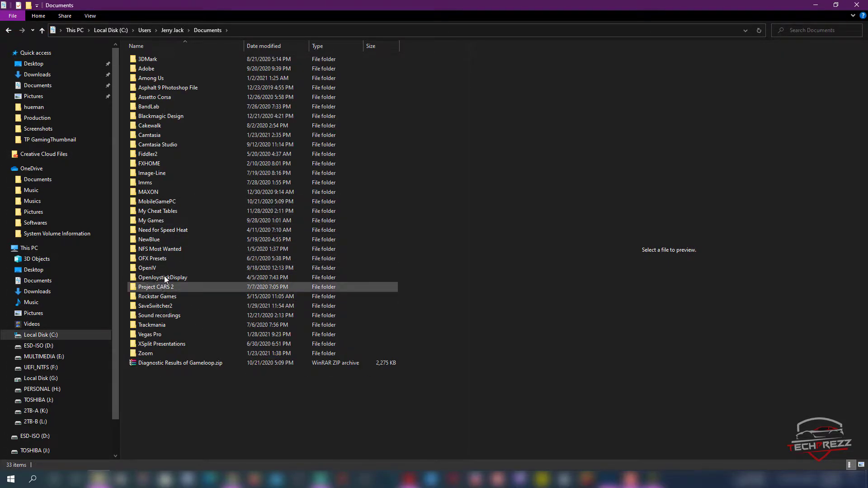
{"action": "double_click", "coordinate": [176, 306]}
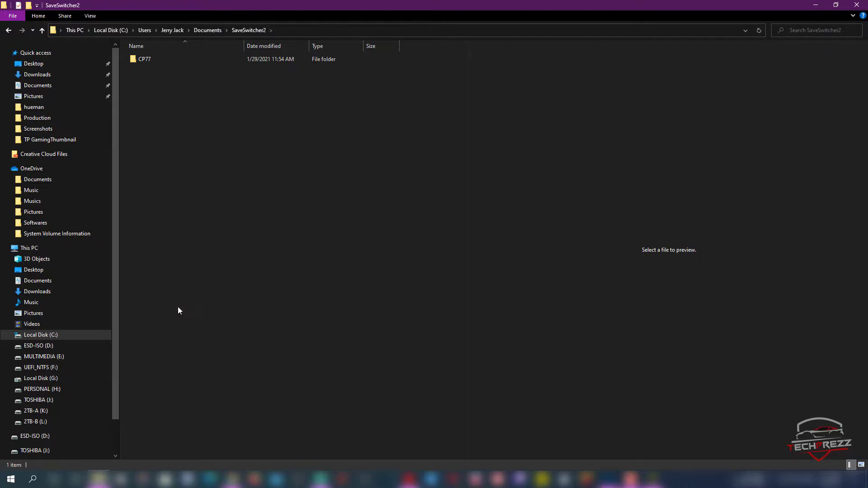
{"action": "double_click", "coordinate": [171, 60]}
{"action": "double_click", "coordinate": [172, 69]}
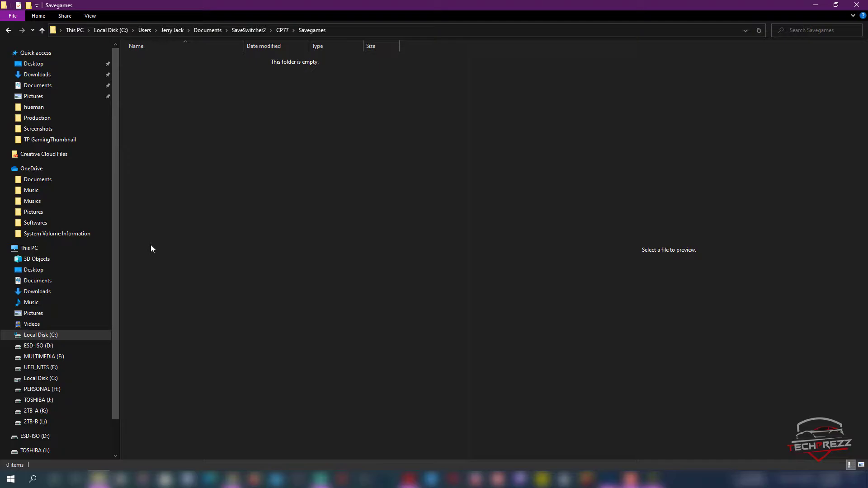
Create a SaveSwitcher profile named Cyberpunk Nomad that includes the current active savegames.
{"action": "left_click", "coordinate": [823, 4]}
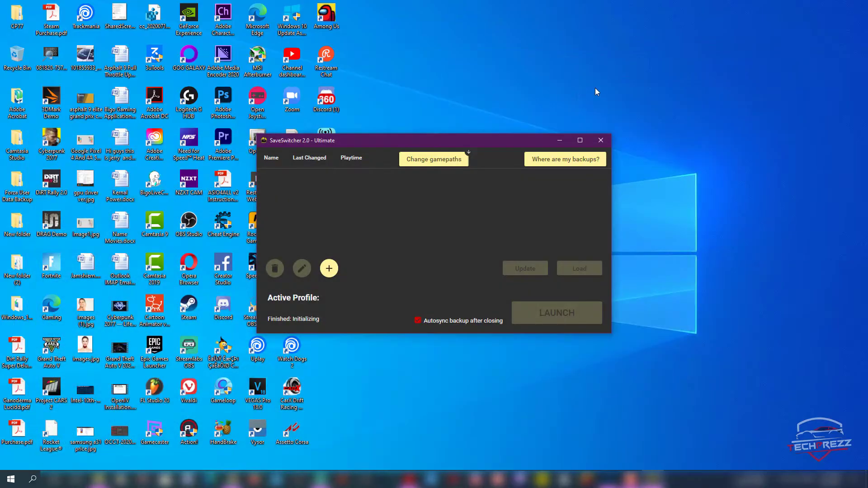
{"action": "left_click", "coordinate": [328, 269]}
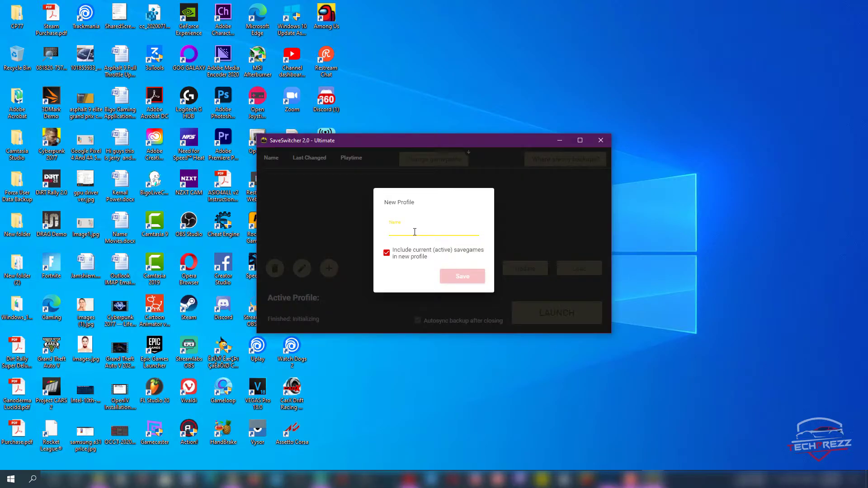
{"action": "mouse_move", "coordinate": [389, 258]}
{"action": "type", "text": "Cyberpunk Nomad"}
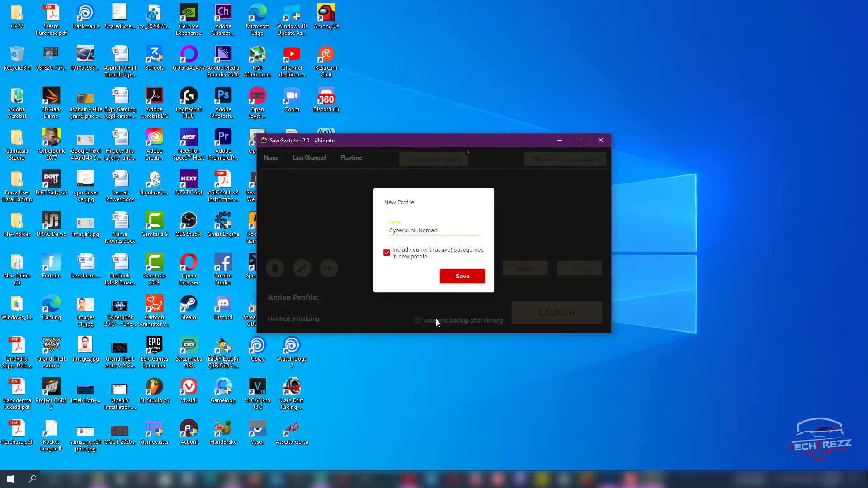
{"action": "left_click", "coordinate": [451, 276]}
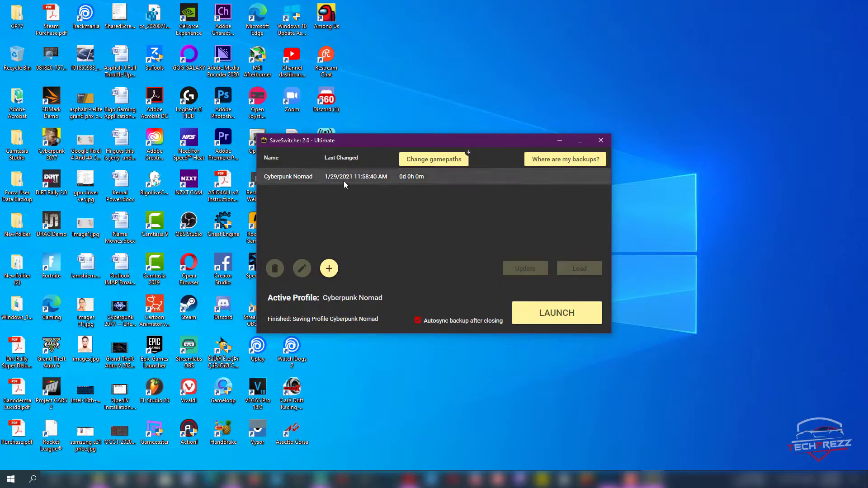
Update the Cyberpunk Nomad profile with the current saves, confirming that its stored data is overwritten.
{"action": "left_click", "coordinate": [310, 177]}
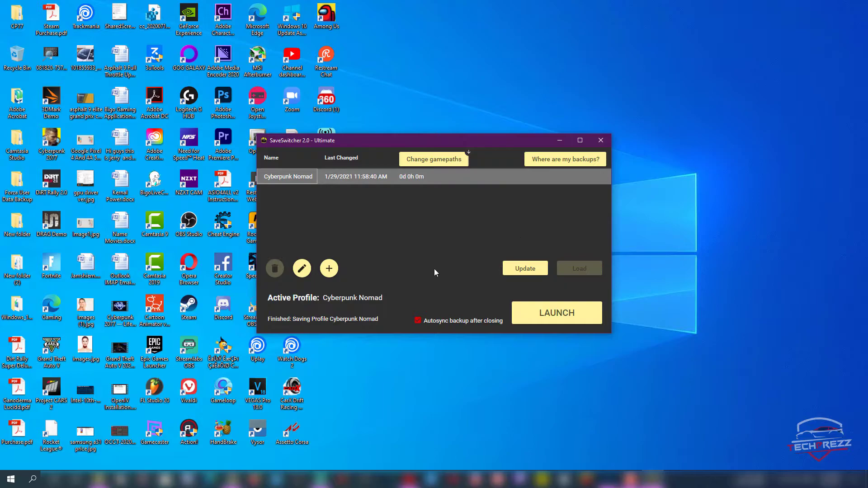
{"action": "left_click", "coordinate": [525, 268]}
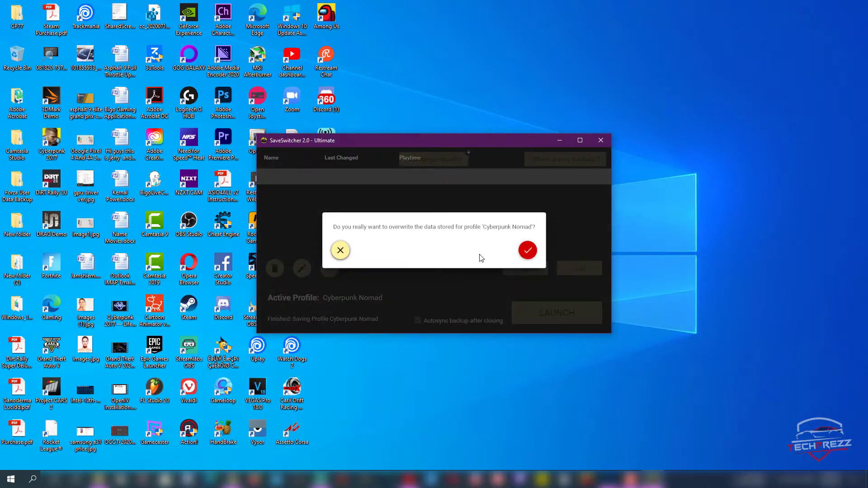
{"action": "left_click", "coordinate": [526, 250]}
{"action": "left_click", "coordinate": [324, 180]}
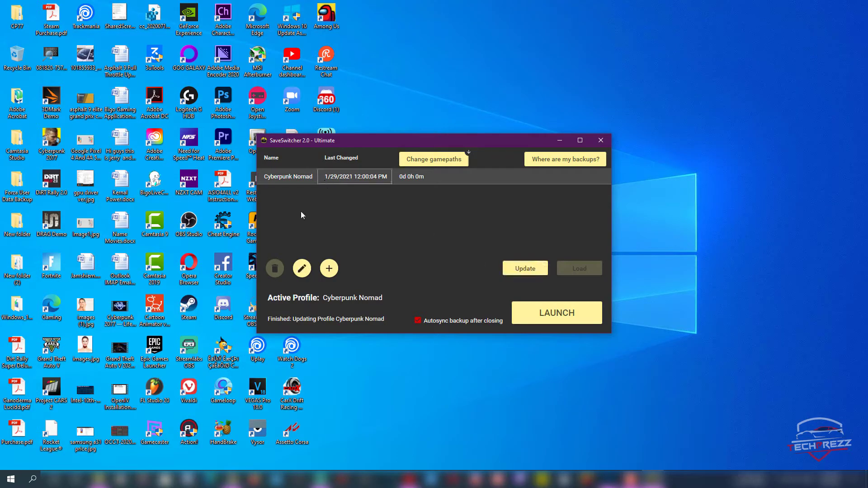
Check the backed-up saves in Documents\SaveSwitcher2\CP77\Savegames\Cyberpunk Nomad in File Explorer, then go back to drive C.
{"action": "left_click", "coordinate": [99, 478]}
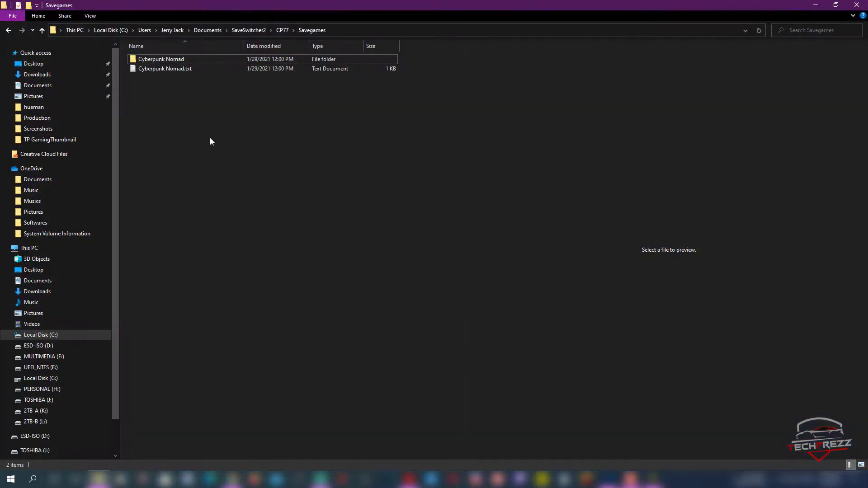
{"action": "left_click", "coordinate": [246, 30]}
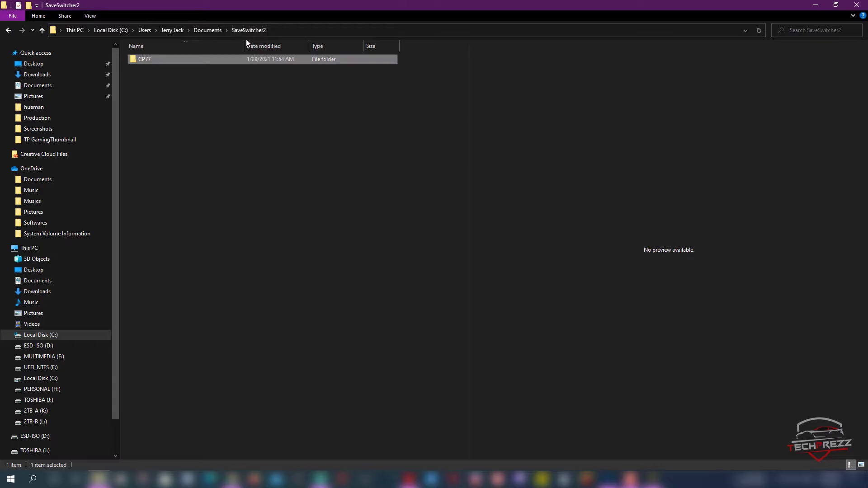
{"action": "double_click", "coordinate": [153, 62]}
{"action": "double_click", "coordinate": [160, 70]}
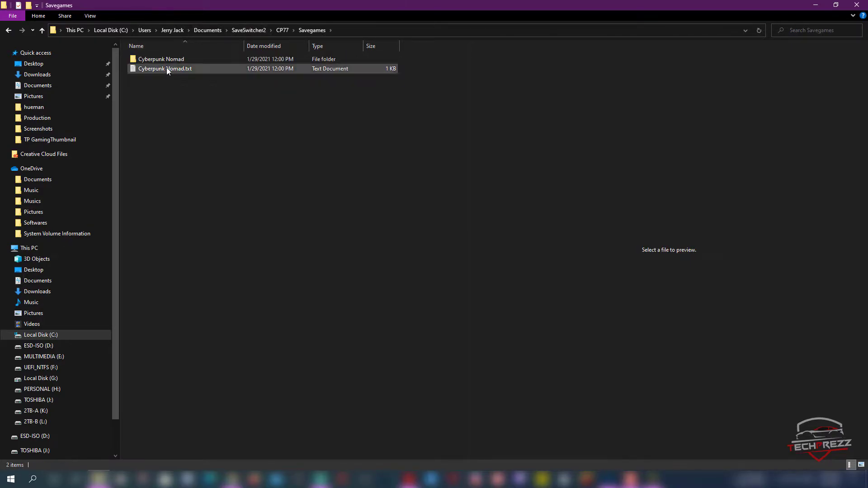
{"action": "double_click", "coordinate": [176, 60]}
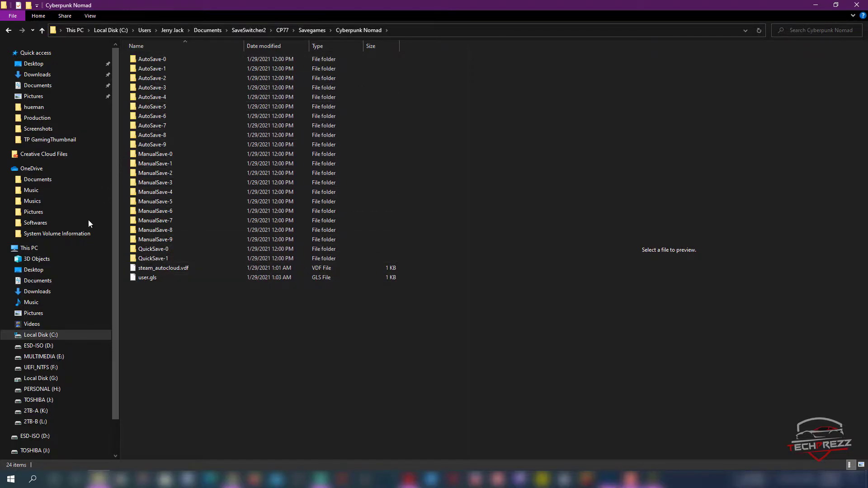
{"action": "left_click", "coordinate": [24, 248]}
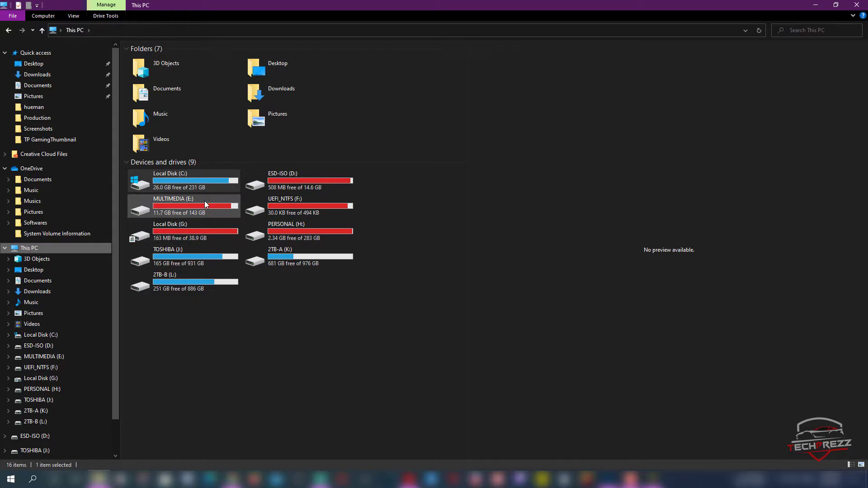
{"action": "double_click", "coordinate": [210, 188]}
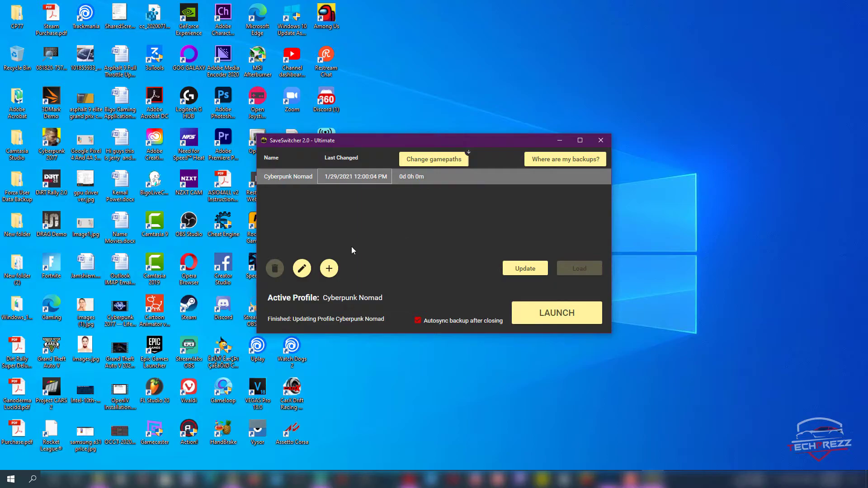
Create a second profile named Cyberpunk Corpo without including the current active savegames.
{"action": "left_click", "coordinate": [331, 270]}
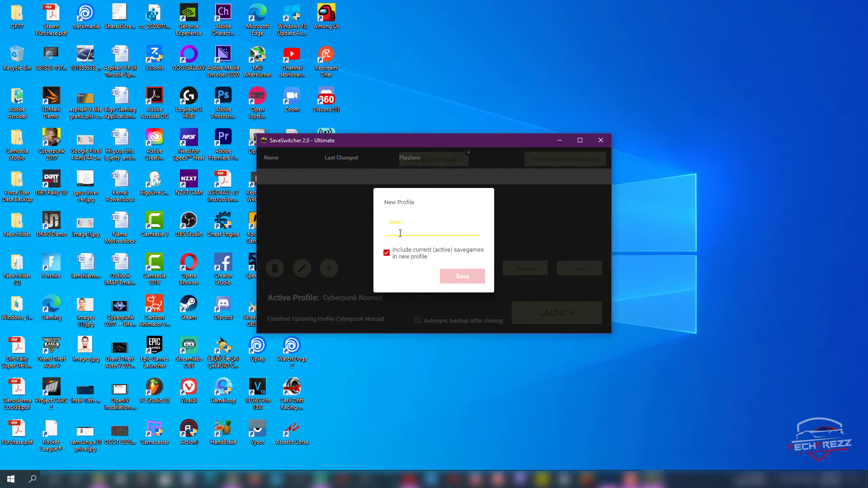
{"action": "type", "text": "Cyberpu"}
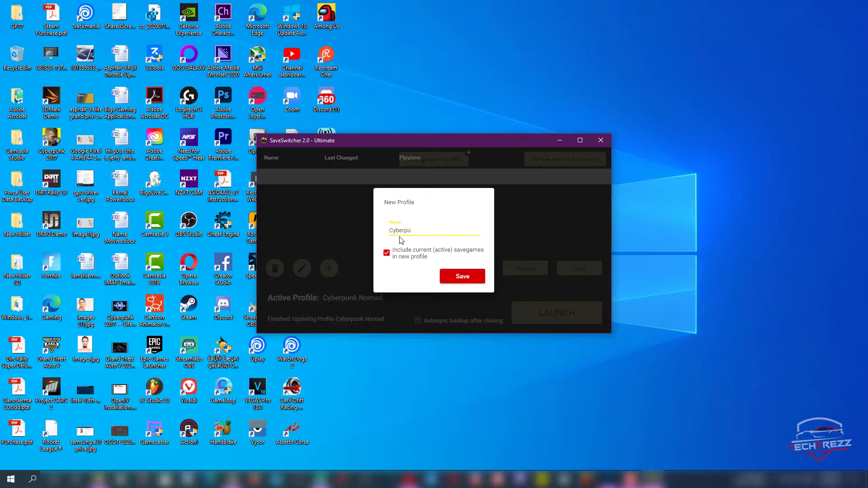
{"action": "type", "text": "nk Corpo"}
{"action": "left_click", "coordinate": [388, 254]}
{"action": "left_click", "coordinate": [461, 277]}
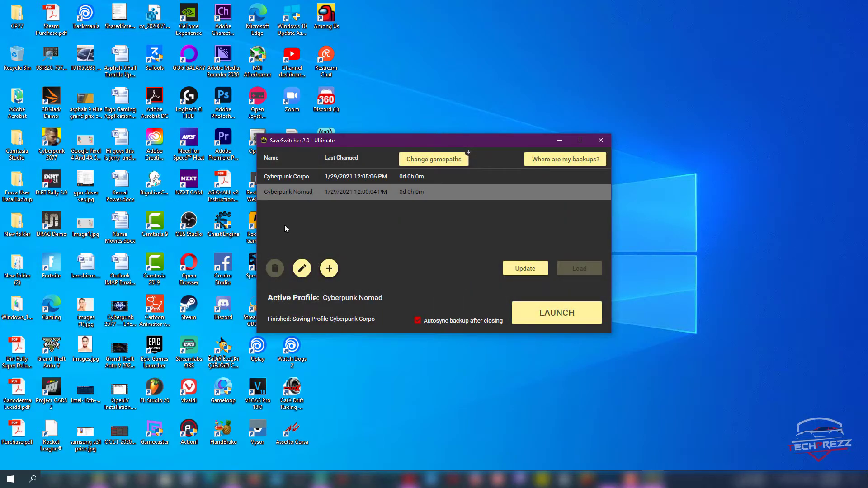
Select the Cyberpunk Corpo profile and browse in File Explorer to the user's Saved Games\CD Projekt Red\Cyberpunk 2077 folder.
{"action": "left_click", "coordinate": [308, 177]}
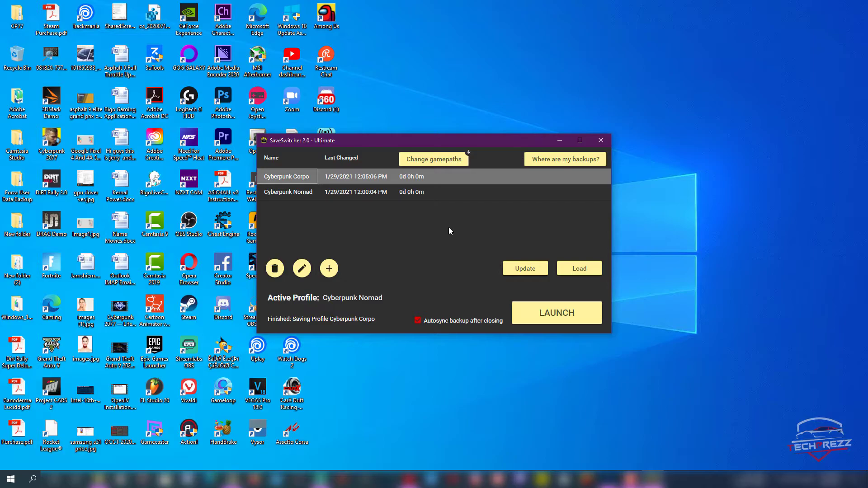
{"action": "left_click", "coordinate": [308, 181]}
{"action": "left_click", "coordinate": [99, 479]}
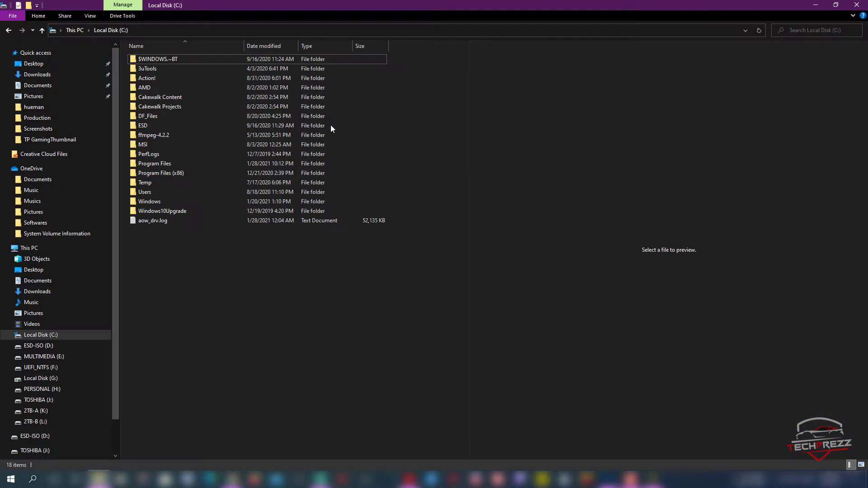
{"action": "double_click", "coordinate": [157, 192]}
{"action": "double_click", "coordinate": [144, 69]}
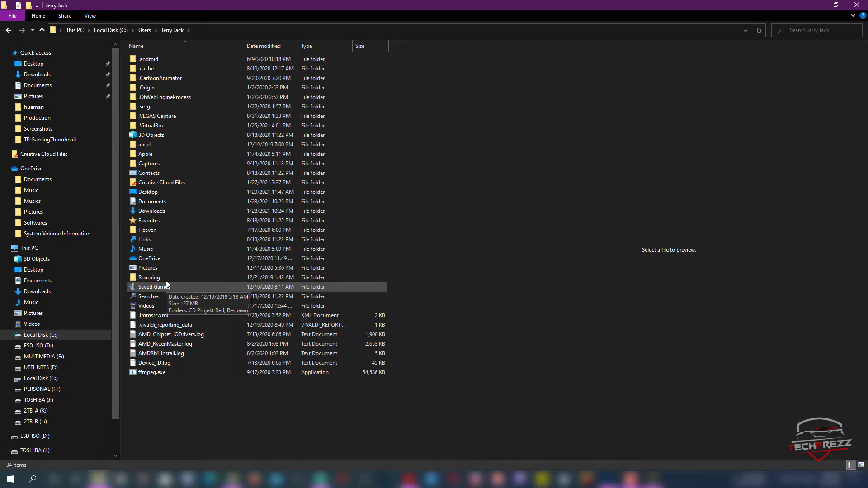
{"action": "double_click", "coordinate": [170, 287]}
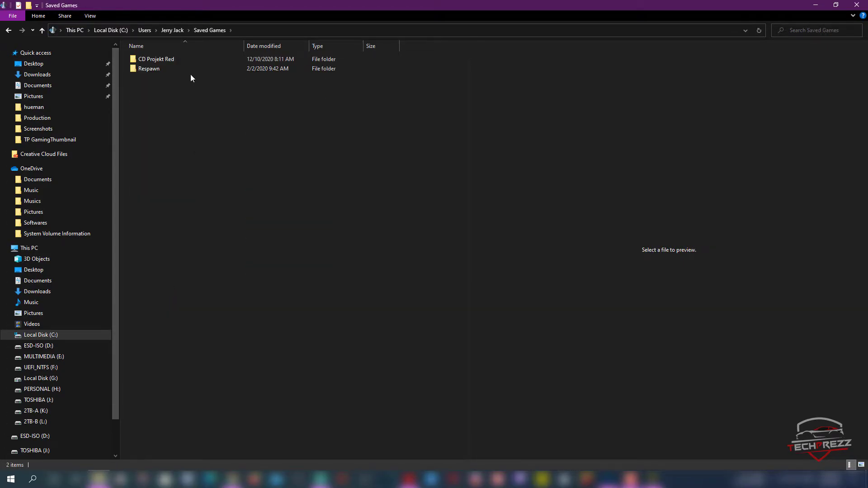
{"action": "double_click", "coordinate": [190, 59]}
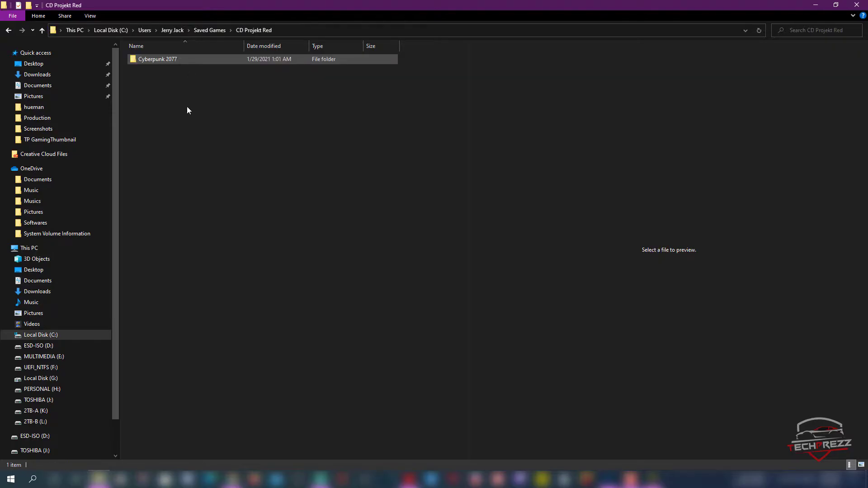
{"action": "double_click", "coordinate": [204, 57]}
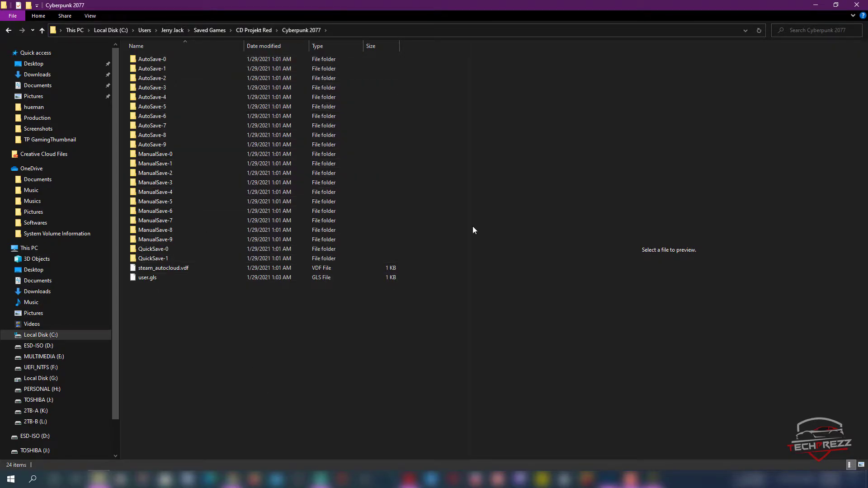
Load the Cyberpunk Corpo profile in SaveSwitcher with the game's original save folder open behind it.
{"action": "left_click", "coordinate": [815, 5]}
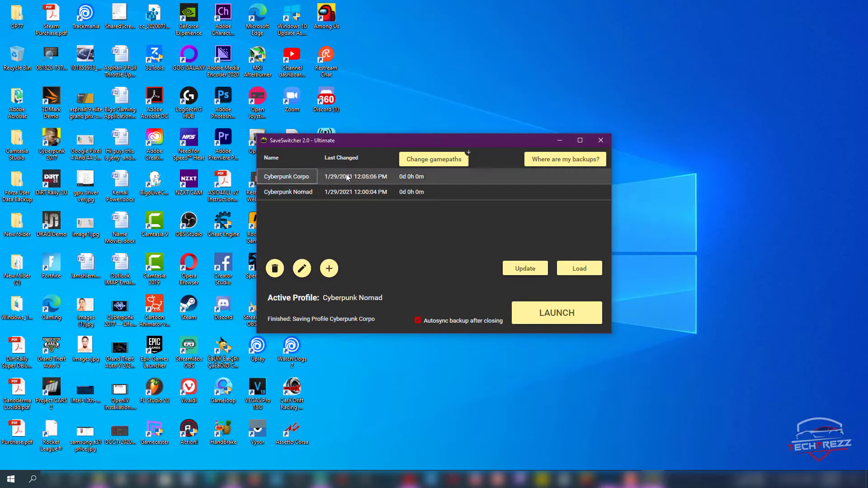
{"action": "left_click", "coordinate": [317, 178]}
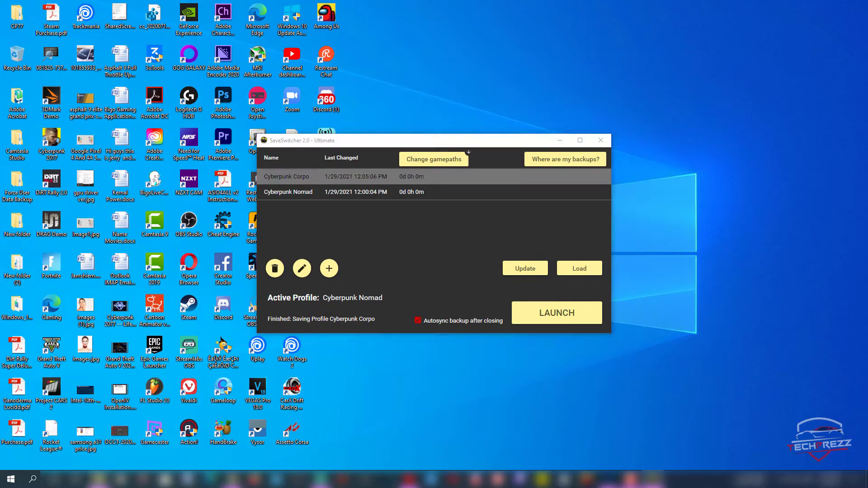
{"action": "left_click", "coordinate": [99, 479]}
{"action": "left_click", "coordinate": [651, 479]}
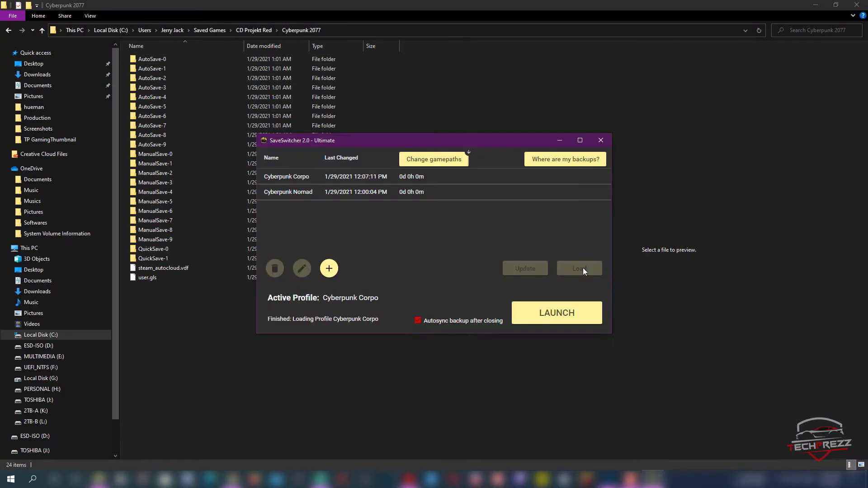
{"action": "left_click", "coordinate": [582, 268]}
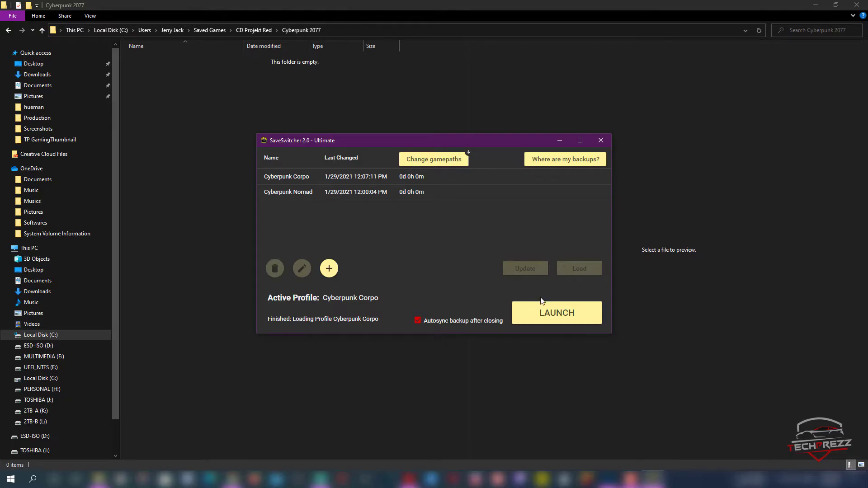
Launch Cyberpunk 2077 from SaveSwitcher, start playing and review the saves in the Load Game list.
{"action": "left_click", "coordinate": [575, 319]}
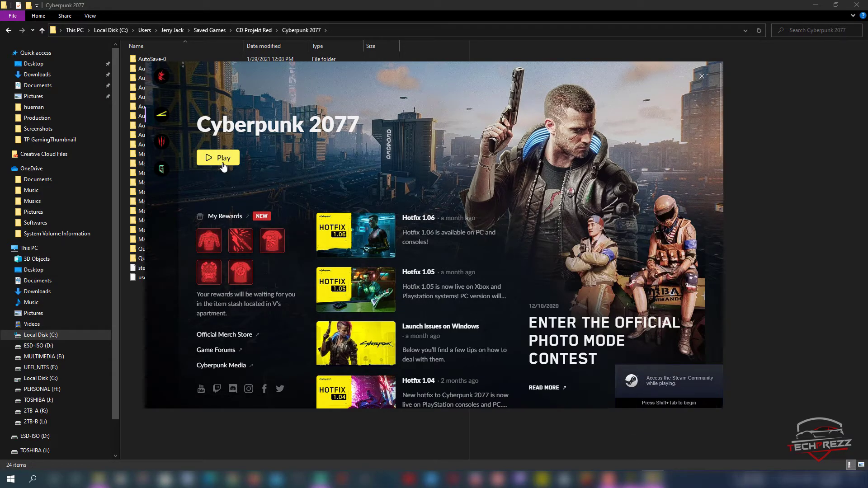
{"action": "left_click", "coordinate": [223, 166]}
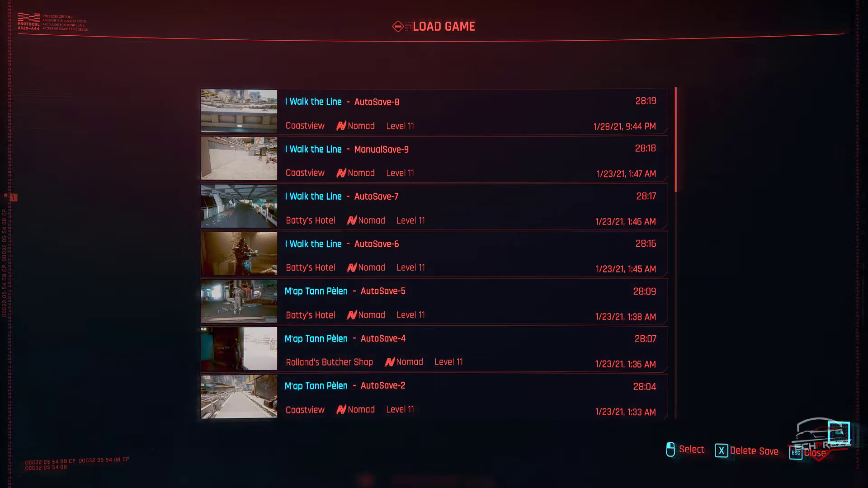
{"action": "left_click", "coordinate": [814, 453]}
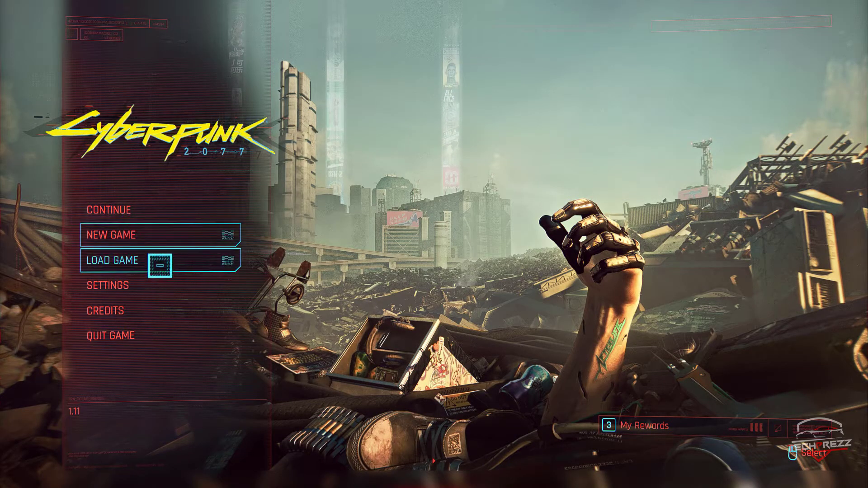
Start a new game on Very Hard difficulty with the Corpo lifepath, accepting the character's attributes.
{"action": "left_click", "coordinate": [146, 236]}
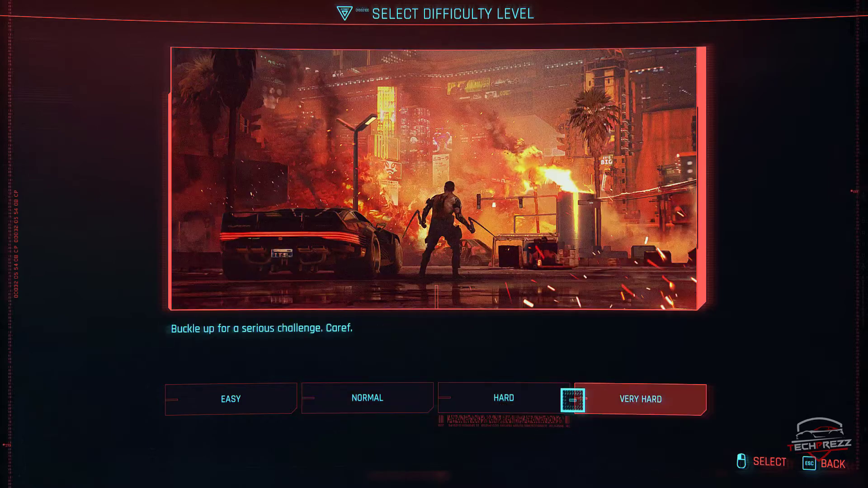
{"action": "left_click", "coordinate": [616, 401]}
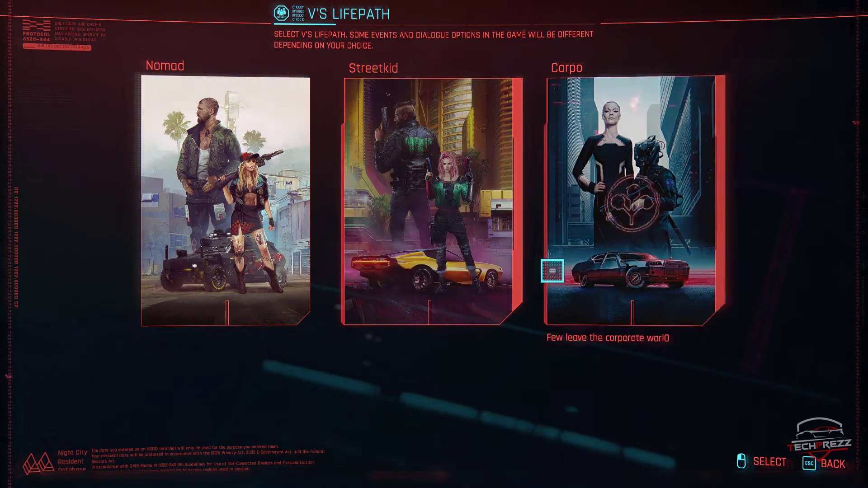
{"action": "left_click", "coordinate": [624, 213]}
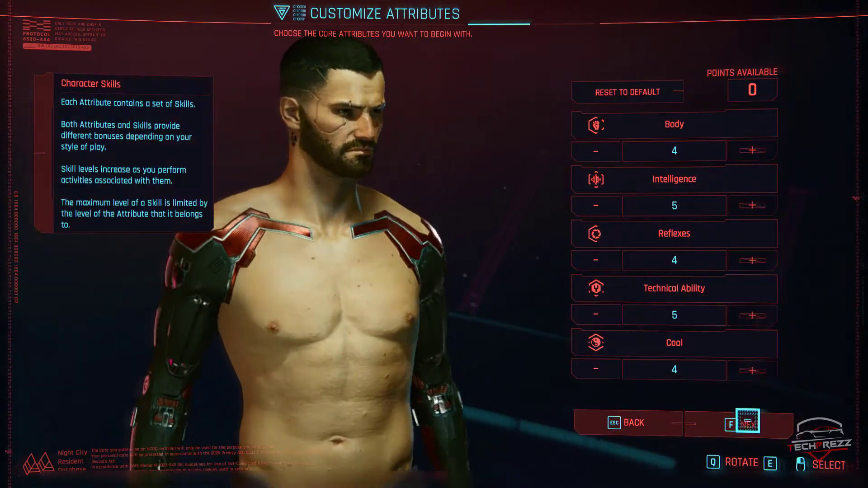
{"action": "left_click", "coordinate": [747, 423]}
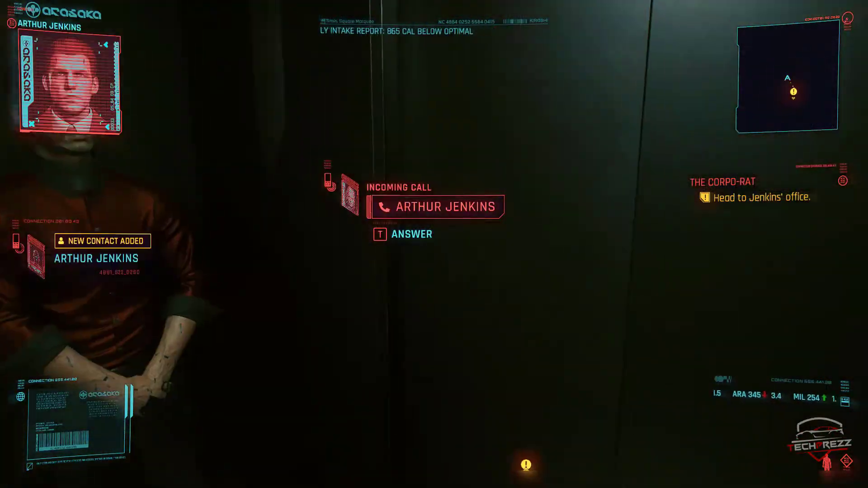
Answer the incoming call in the new Corpo playthrough and save the game.
{"action": "key", "text": "t"}
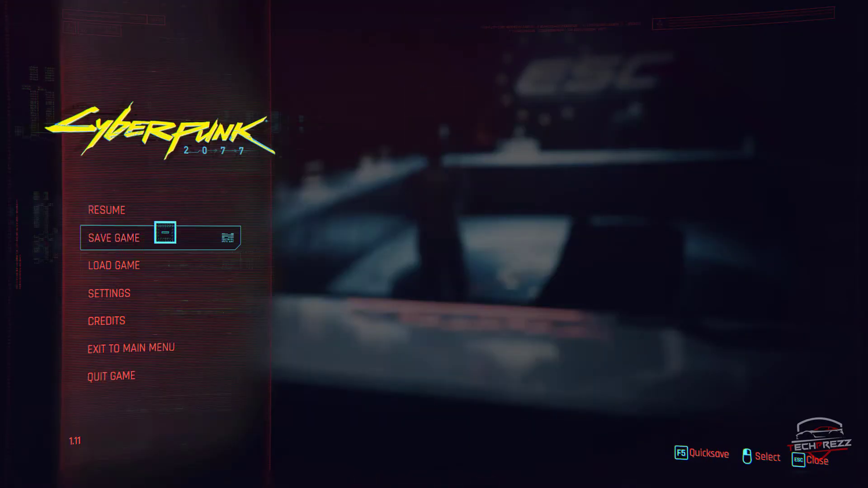
{"action": "left_click", "coordinate": [165, 232]}
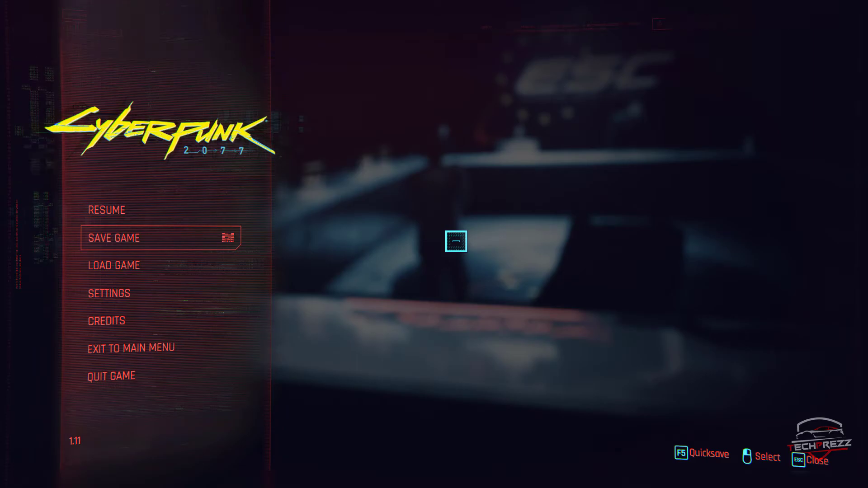
Quit Cyberpunk 2077 to the desktop and select the Cyberpunk Corpo profile in SaveSwitcher, with the game's save folder behind it.
{"action": "left_click", "coordinate": [145, 378]}
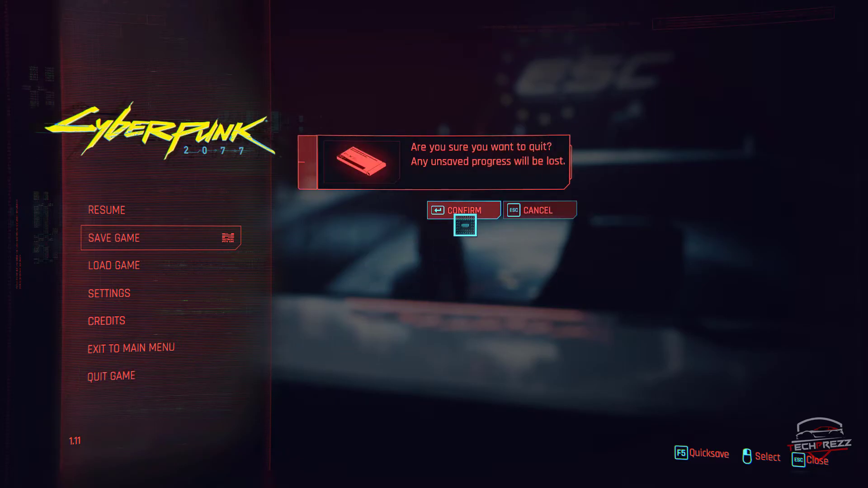
{"action": "left_click", "coordinate": [469, 213]}
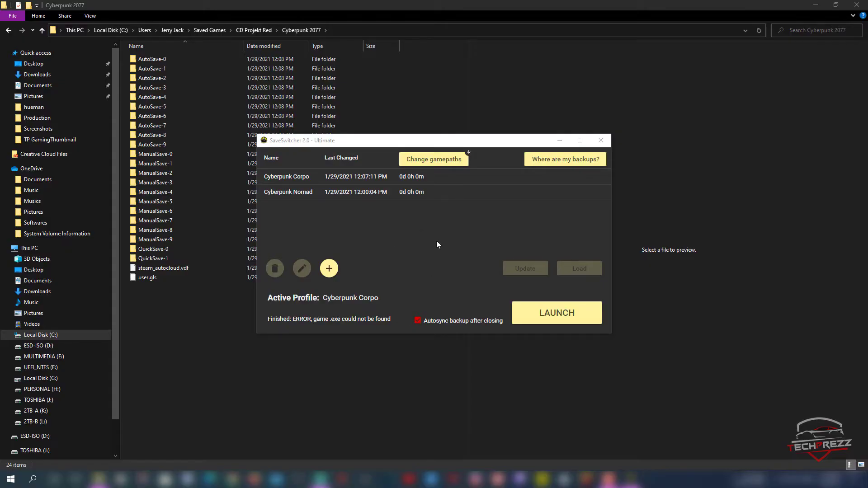
{"action": "left_click", "coordinate": [232, 405]}
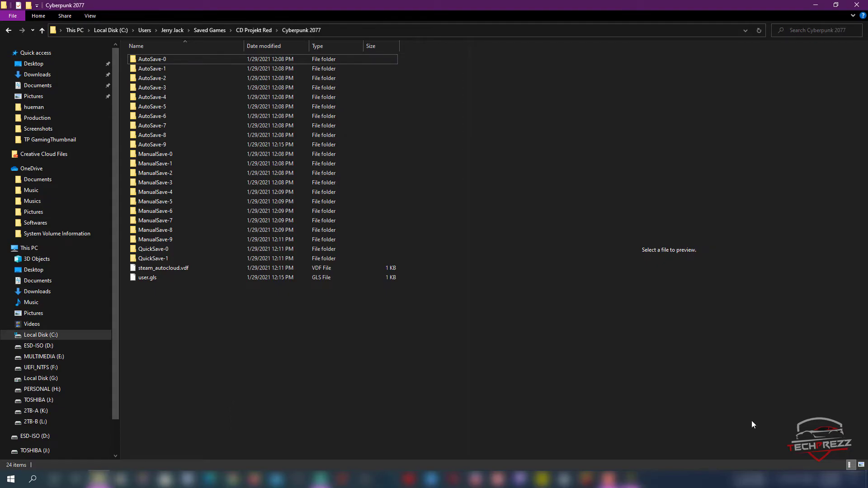
{"action": "left_click", "coordinate": [632, 479]}
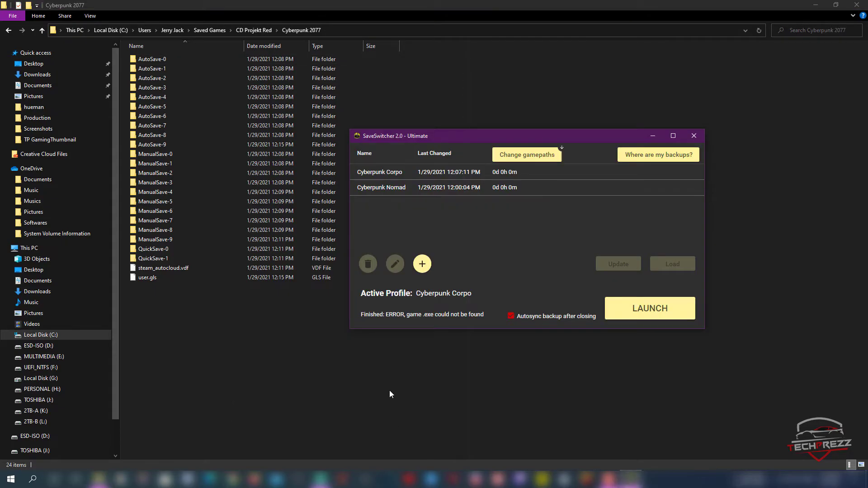
{"action": "left_click", "coordinate": [451, 189]}
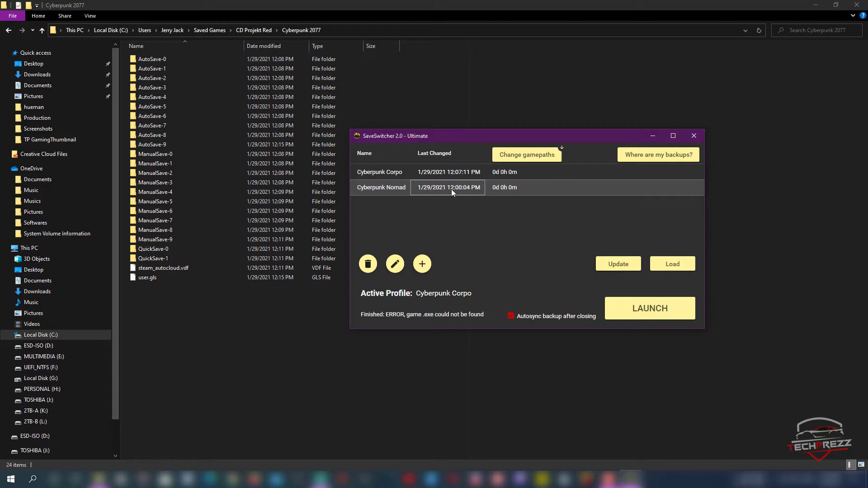
{"action": "left_click", "coordinate": [431, 168]}
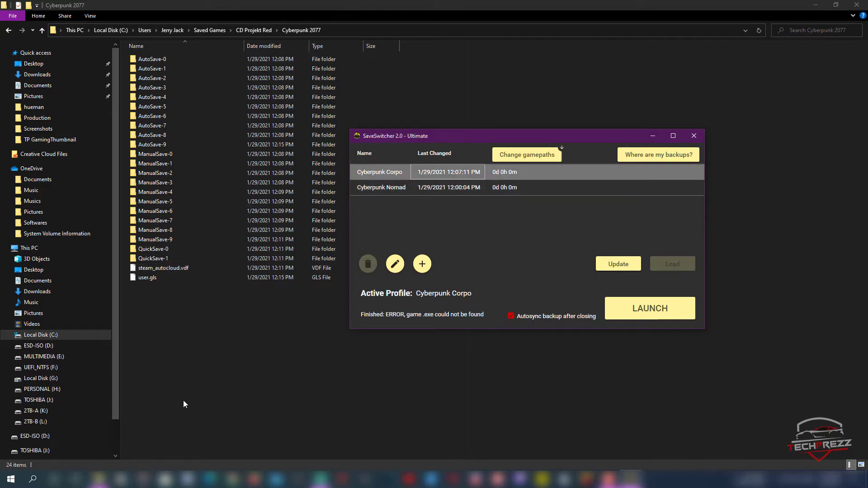
Open a second File Explorer window and browse to the personal user folder under Users on Local Disk (C:).
{"action": "key", "text": "super+e"}
{"action": "left_click_drag", "start_coordinate": [273, 3], "coordinate": [429, 12]}
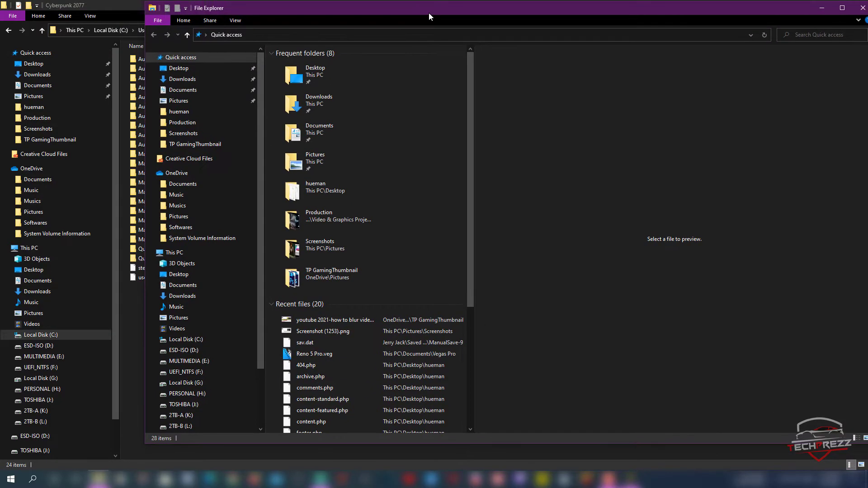
{"action": "left_click", "coordinate": [190, 253]}
{"action": "scroll", "coordinate": [324, 412], "scroll_direction": "down", "scroll_amount": 1}
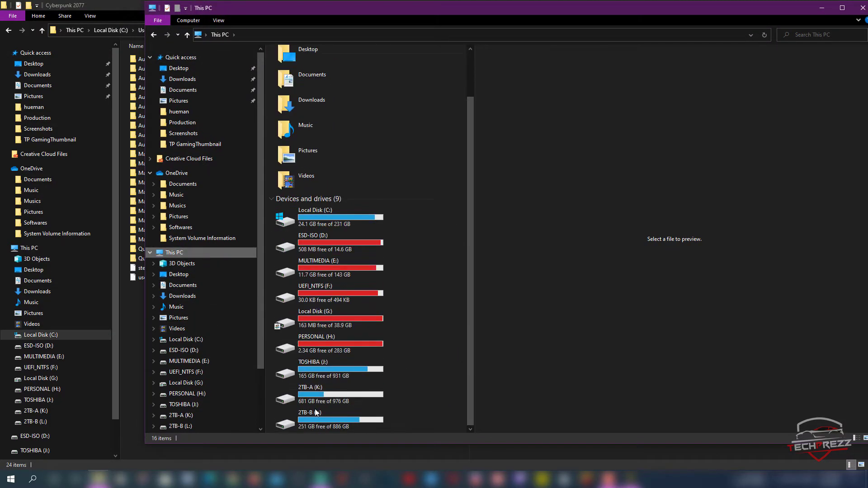
{"action": "double_click", "coordinate": [360, 216]}
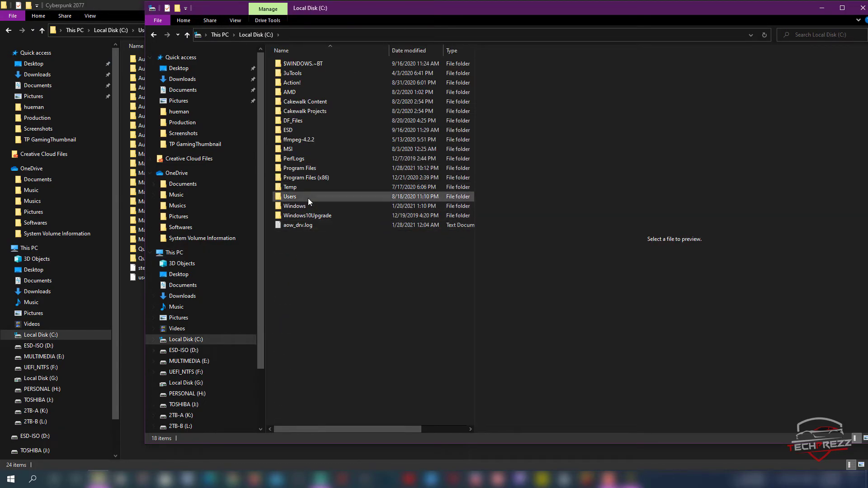
{"action": "double_click", "coordinate": [307, 196]}
{"action": "double_click", "coordinate": [329, 74]}
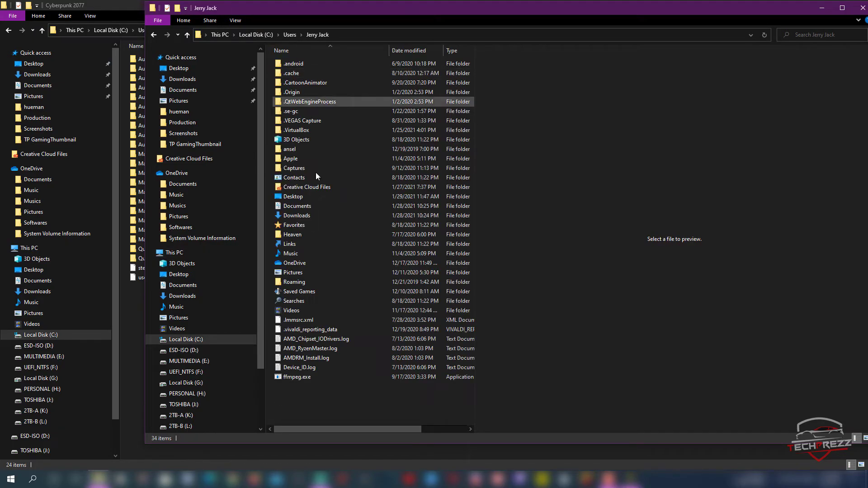
Open the Cyberpunk Corpo backup folder in Documents\SaveSwitcher2\CP77\Savegames to inspect its contents.
{"action": "left_click", "coordinate": [306, 208]}
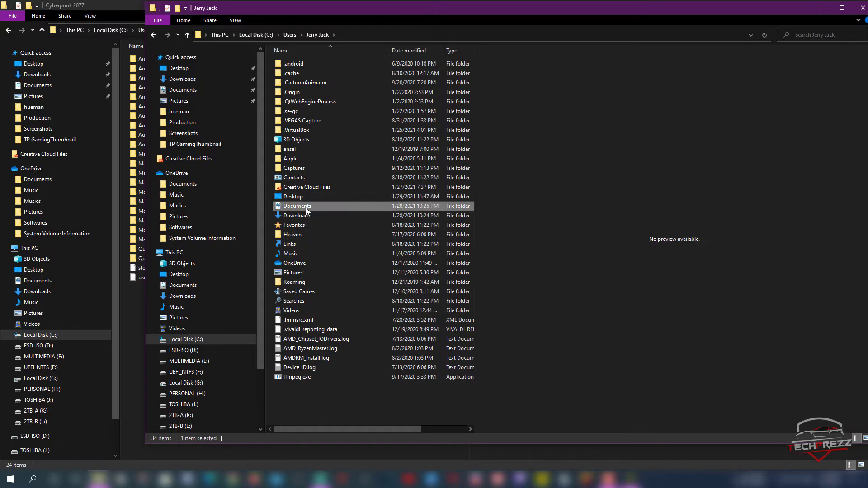
{"action": "double_click", "coordinate": [306, 209]}
{"action": "double_click", "coordinate": [322, 311]}
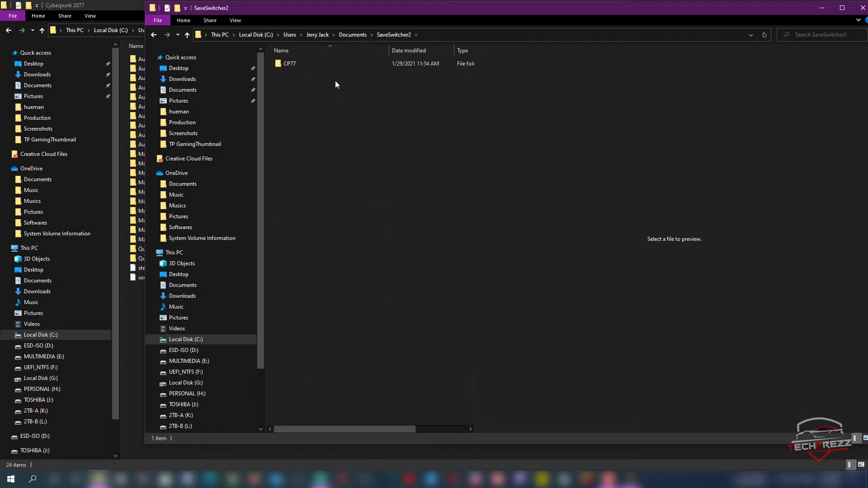
{"action": "double_click", "coordinate": [324, 64]}
{"action": "double_click", "coordinate": [318, 72]}
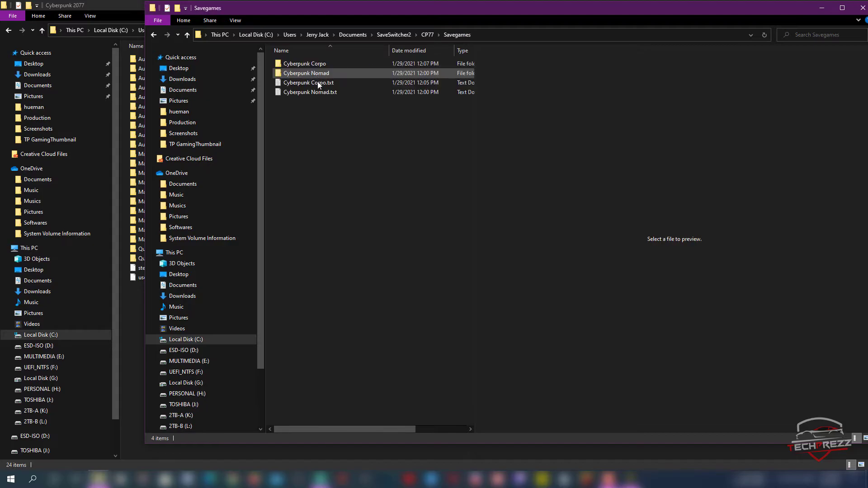
{"action": "double_click", "coordinate": [340, 66]}
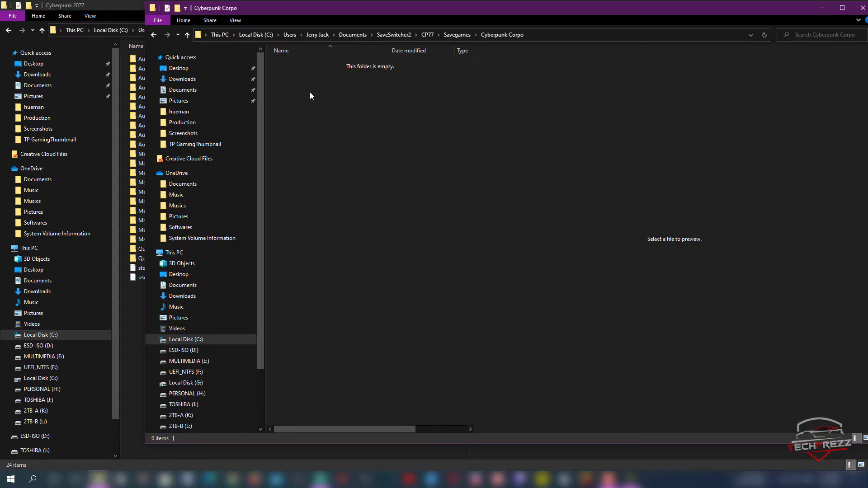
Update the Cyberpunk Corpo profile in SaveSwitcher, overwriting its stored data, with its backup folder shown behind the confirmation.
{"action": "left_click", "coordinate": [822, 8]}
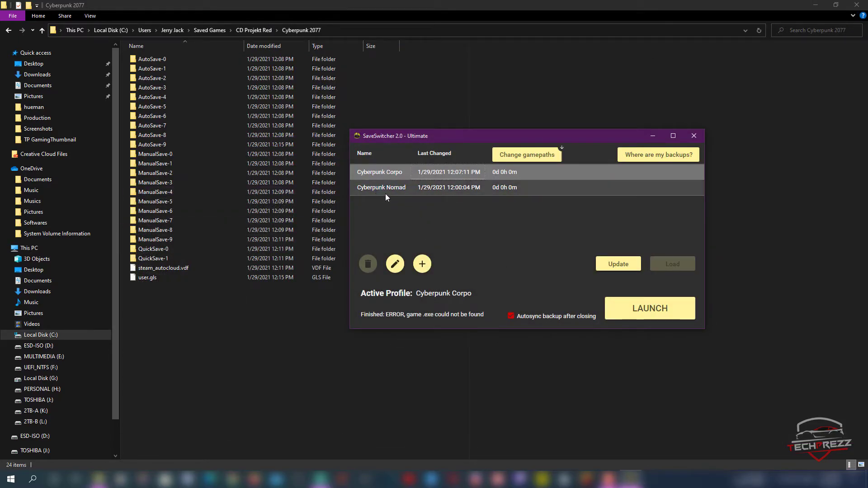
{"action": "left_click", "coordinate": [395, 173]}
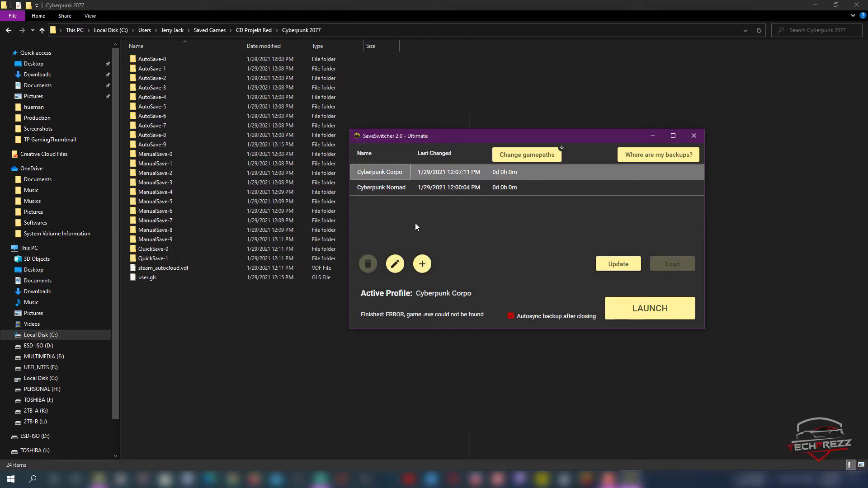
{"action": "left_click", "coordinate": [427, 173]}
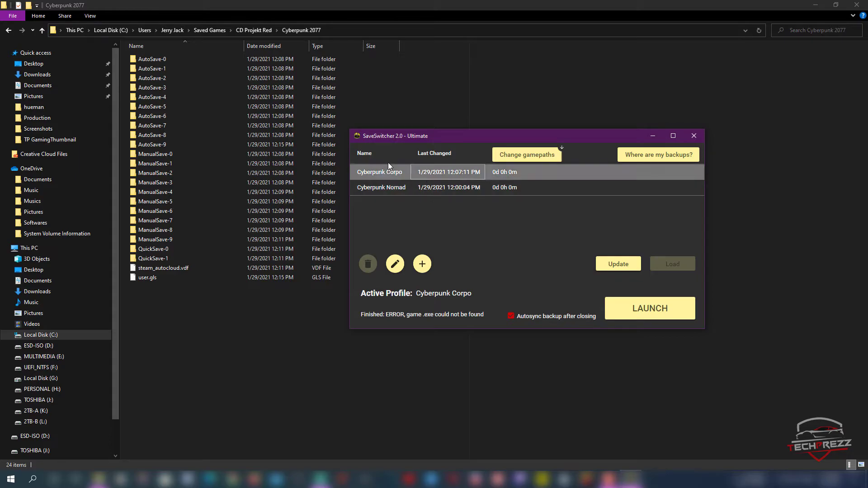
{"action": "left_click", "coordinate": [378, 177]}
{"action": "left_click", "coordinate": [618, 266]}
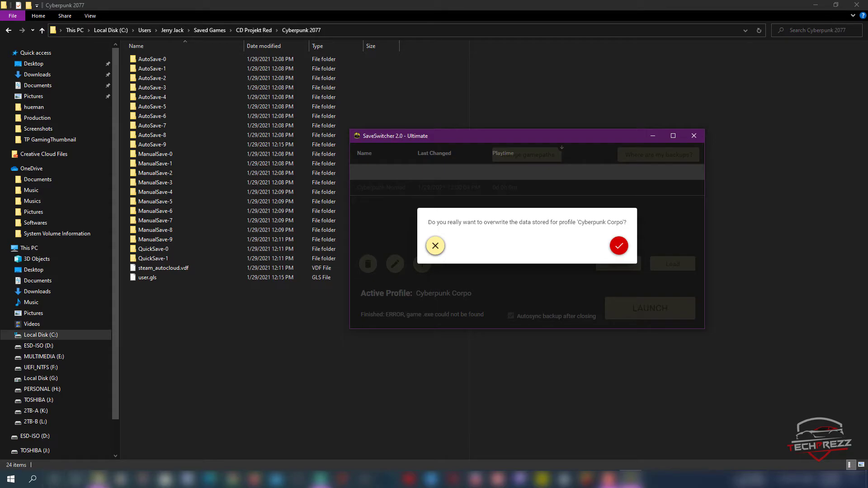
{"action": "mouse_move", "coordinate": [99, 479]}
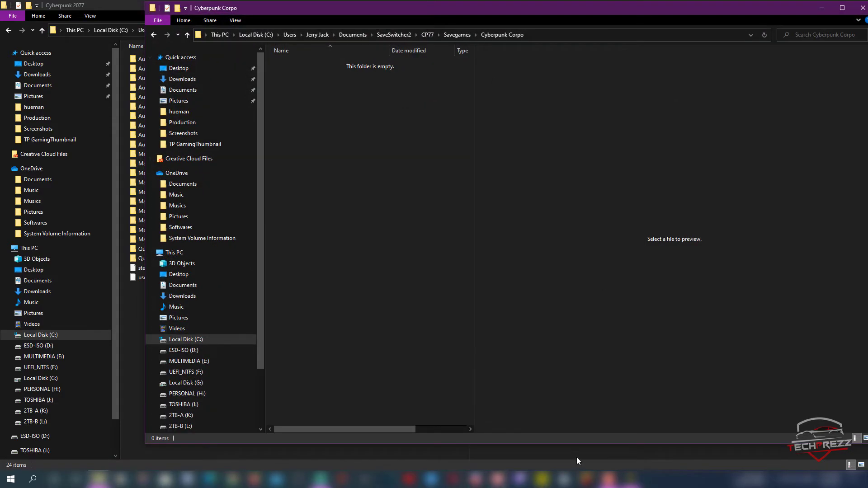
{"action": "left_click", "coordinate": [631, 479]}
{"action": "left_click", "coordinate": [619, 246]}
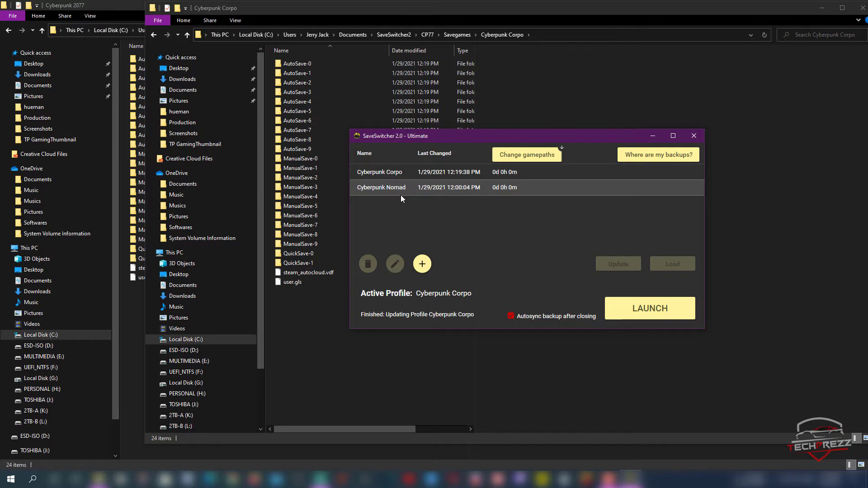
Load the Cyberpunk Nomad profile in SaveSwitcher and move the backup folder window aside to expose the game's original save folder.
{"action": "left_click_drag", "start_coordinate": [495, 134], "coordinate": [430, 123]}
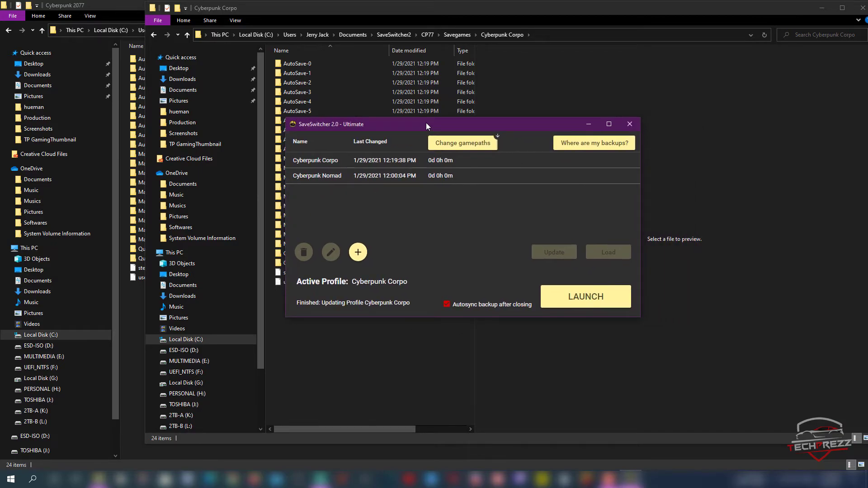
{"action": "left_click", "coordinate": [331, 181]}
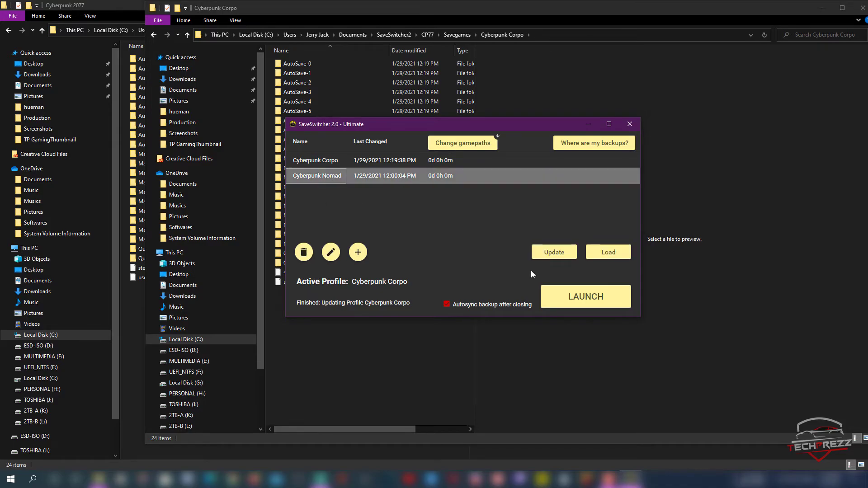
{"action": "left_click", "coordinate": [608, 252]}
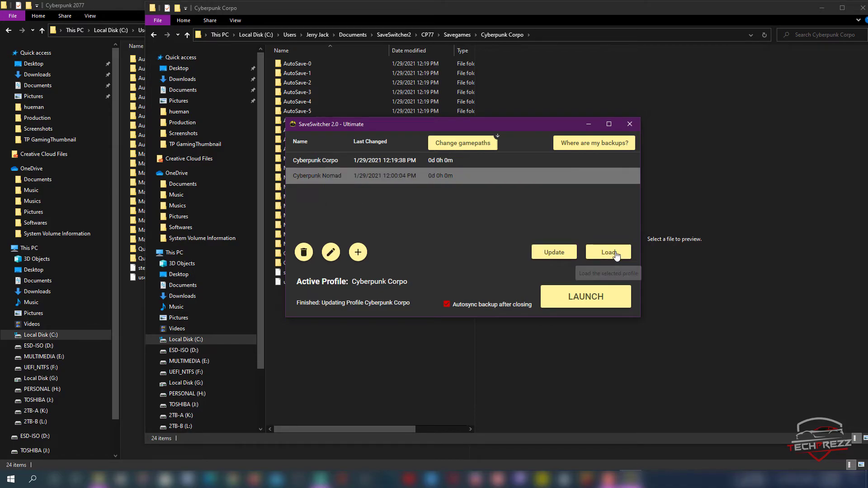
{"action": "left_click_drag", "start_coordinate": [551, 4], "coordinate": [672, 18]}
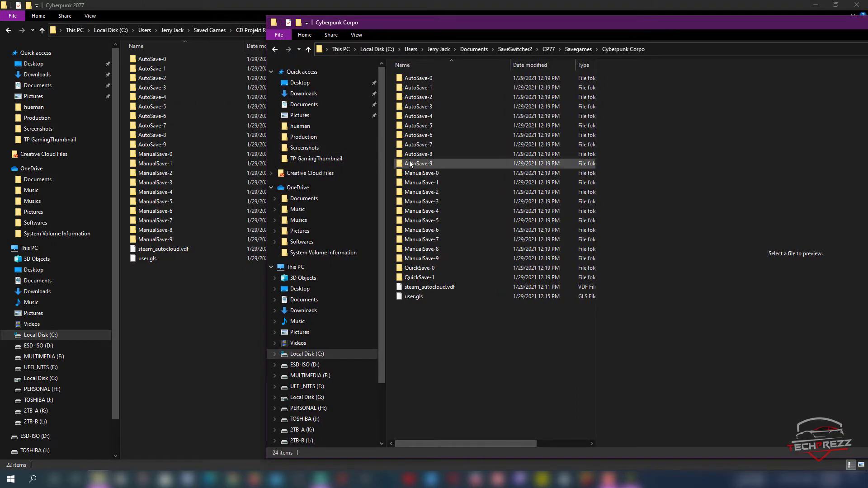
{"action": "left_click", "coordinate": [631, 478]}
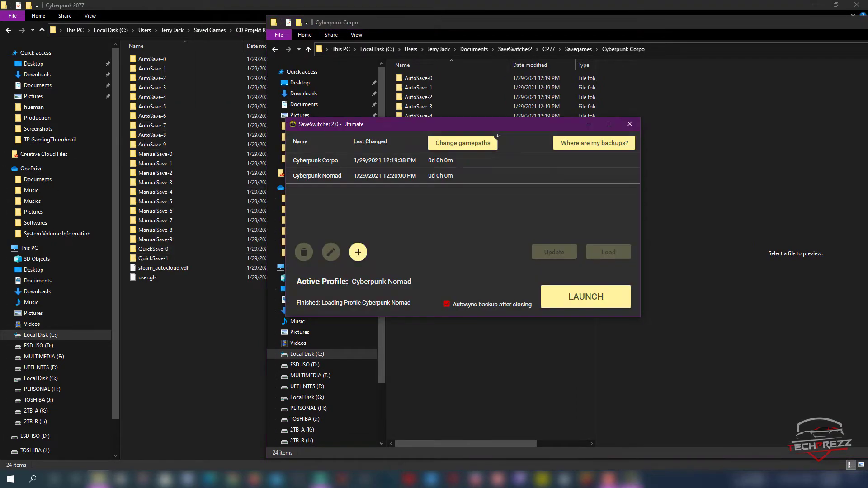
Launch Cyberpunk 2077 from SaveSwitcher with the Nomad profile and review the Load Game list, minimizing SaveSwitcher over it.
{"action": "left_click", "coordinate": [342, 178]}
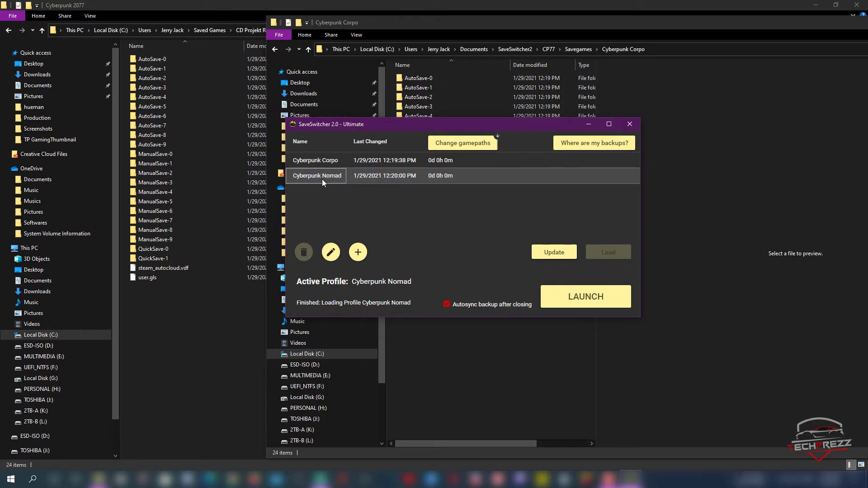
{"action": "left_click", "coordinate": [596, 306]}
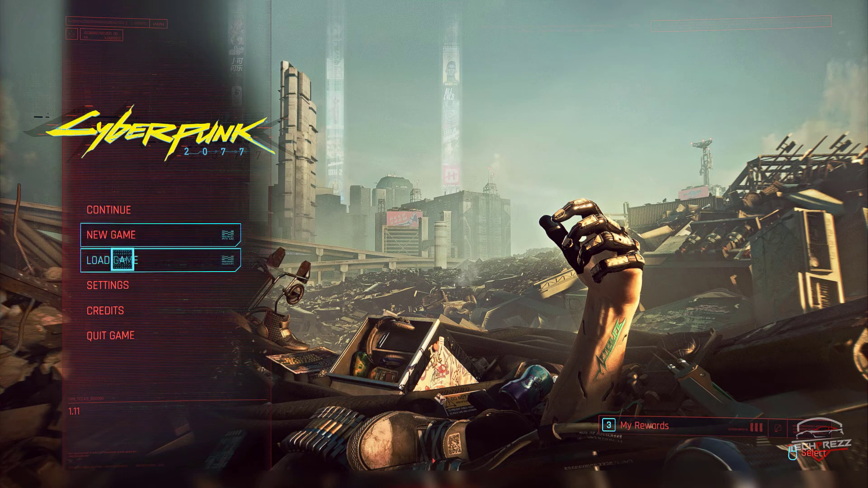
{"action": "left_click", "coordinate": [125, 254]}
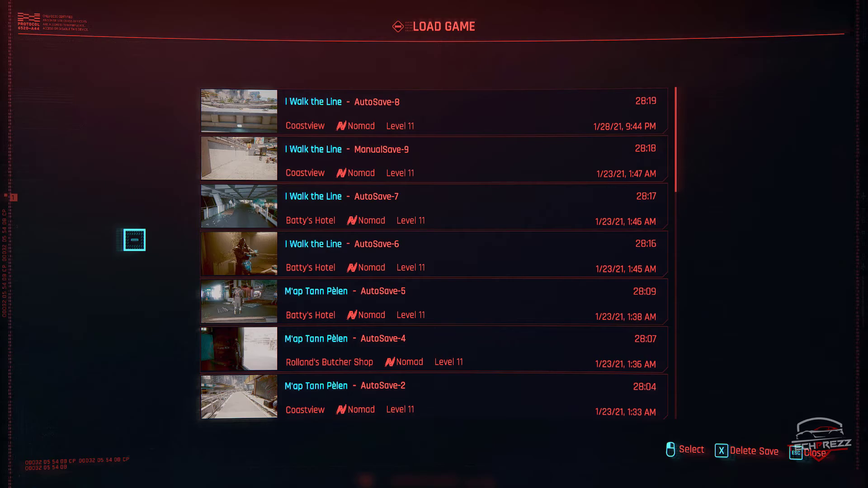
{"action": "key", "text": "super"}
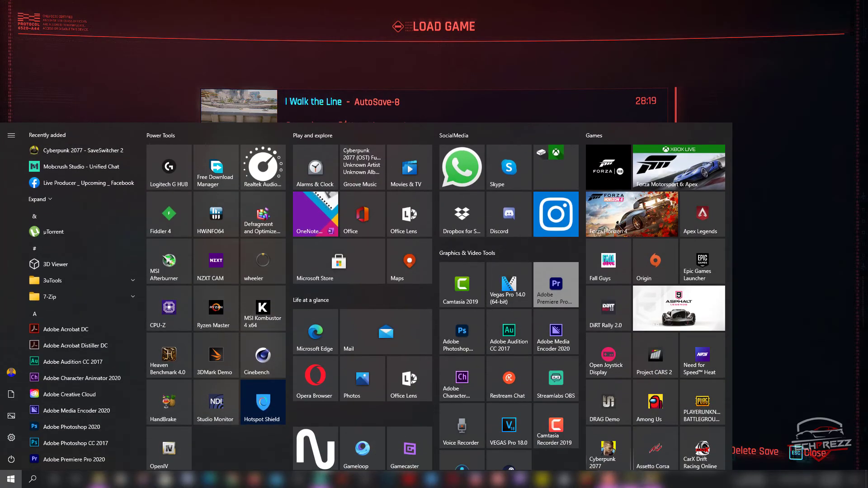
{"action": "left_click", "coordinate": [532, 418]}
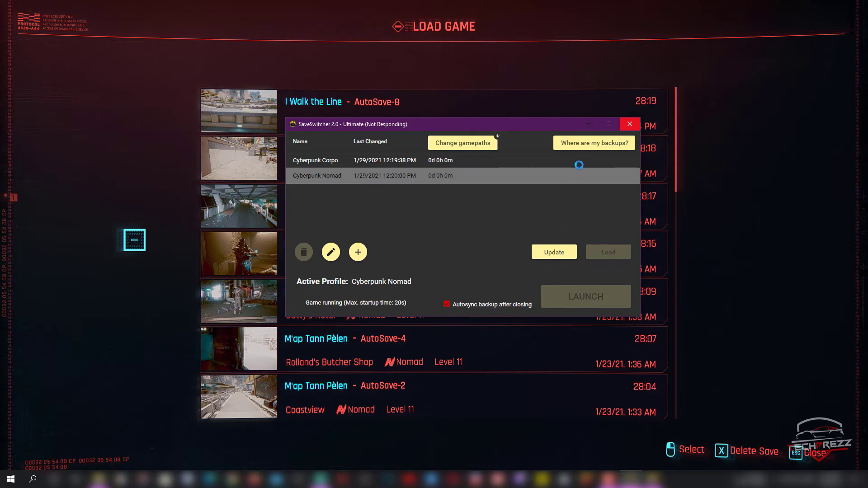
{"action": "left_click", "coordinate": [589, 123]}
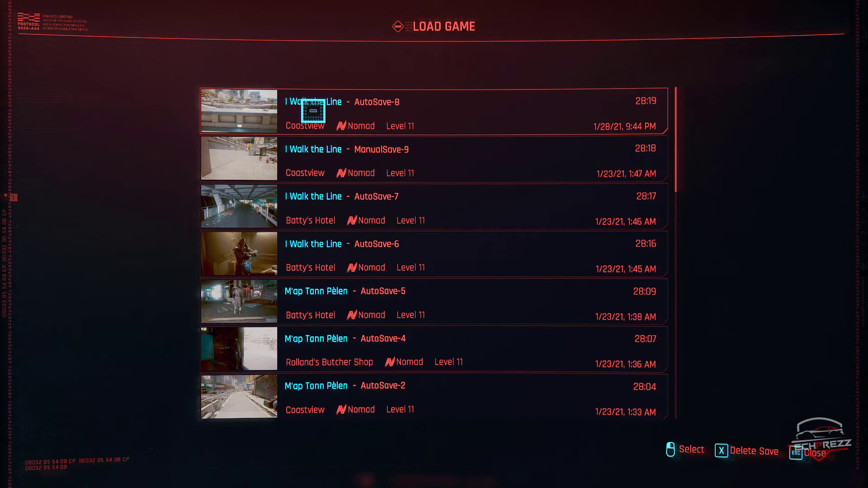
Leave the Load Game list, continue the Nomad playthrough and walk forward.
{"action": "key", "text": "Escape"}
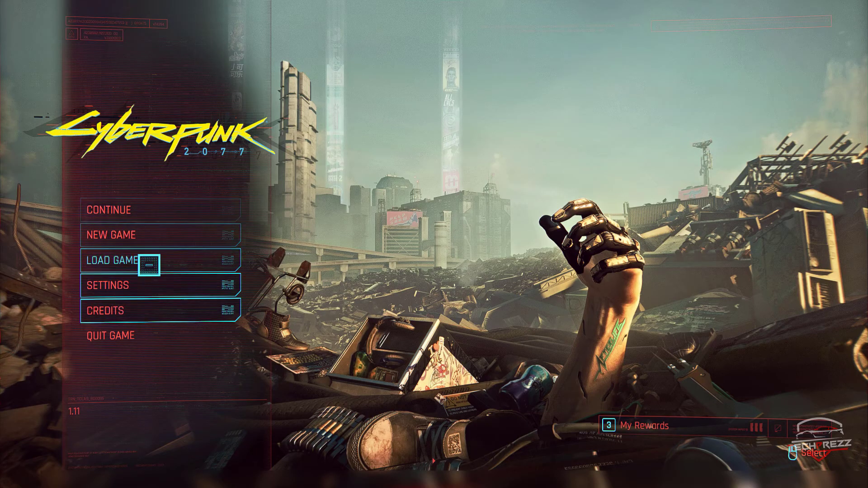
{"action": "left_click", "coordinate": [165, 213]}
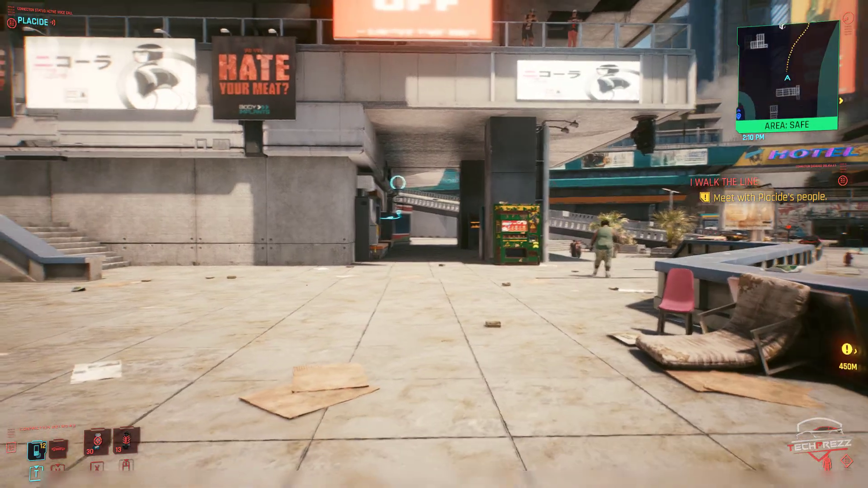
{"action": "key", "text": "w"}
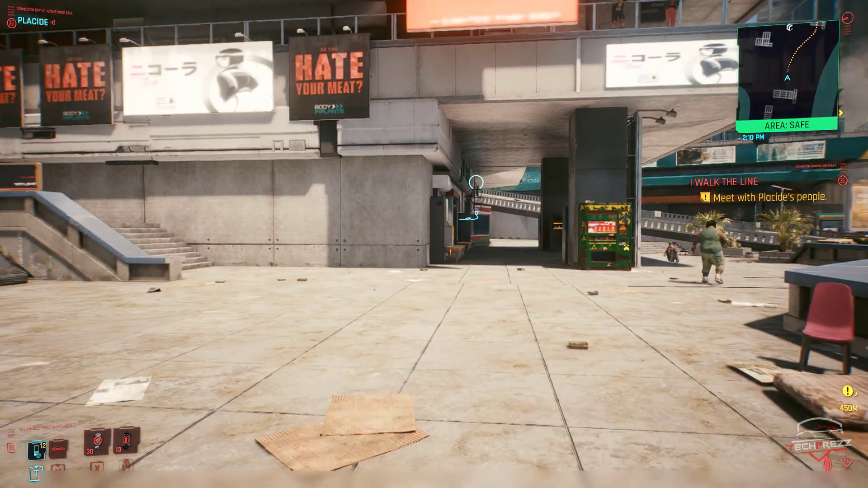